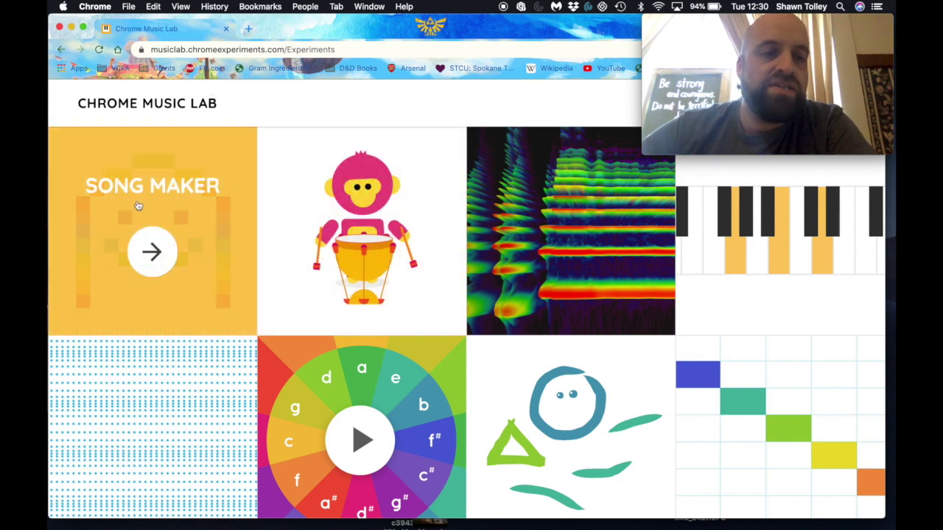
- Open Song Maker and cycle through the melody instruments until Marimba is selected again
{"action": "left_click", "coordinate": [158, 260]}
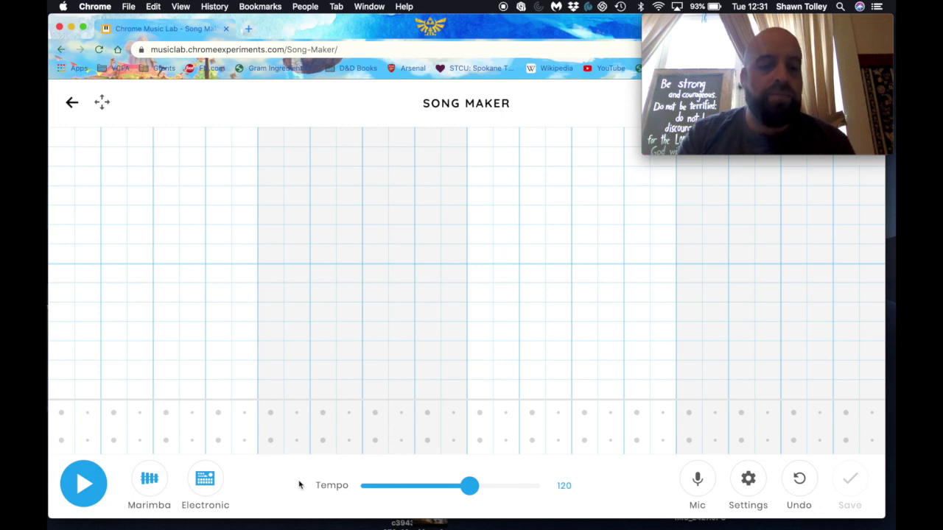
{"action": "left_click", "coordinate": [149, 482]}
{"action": "left_click", "coordinate": [148, 485]}
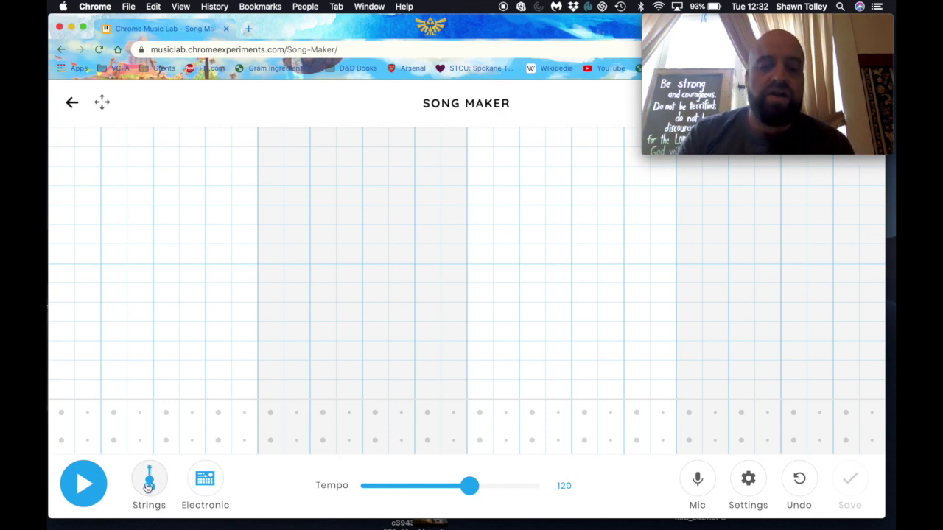
{"action": "left_click", "coordinate": [148, 486]}
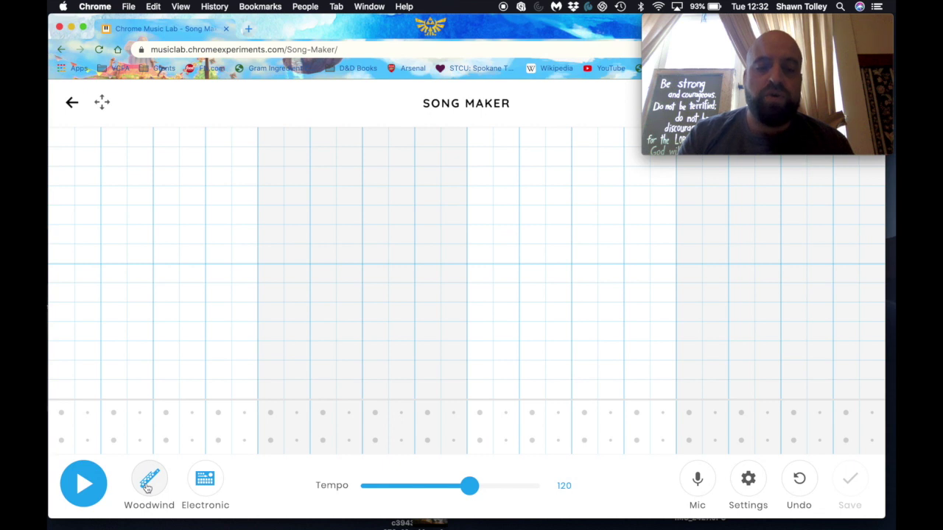
{"action": "left_click", "coordinate": [147, 486]}
{"action": "left_click", "coordinate": [147, 487]}
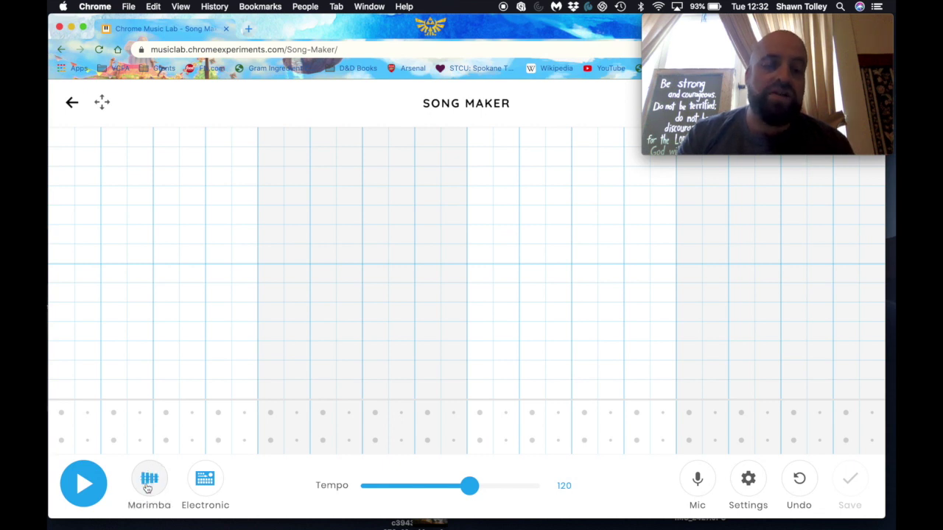
- Cycle through the percussion sounds, including Blocks and Conga, until Electronic is selected again
{"action": "left_click", "coordinate": [207, 486]}
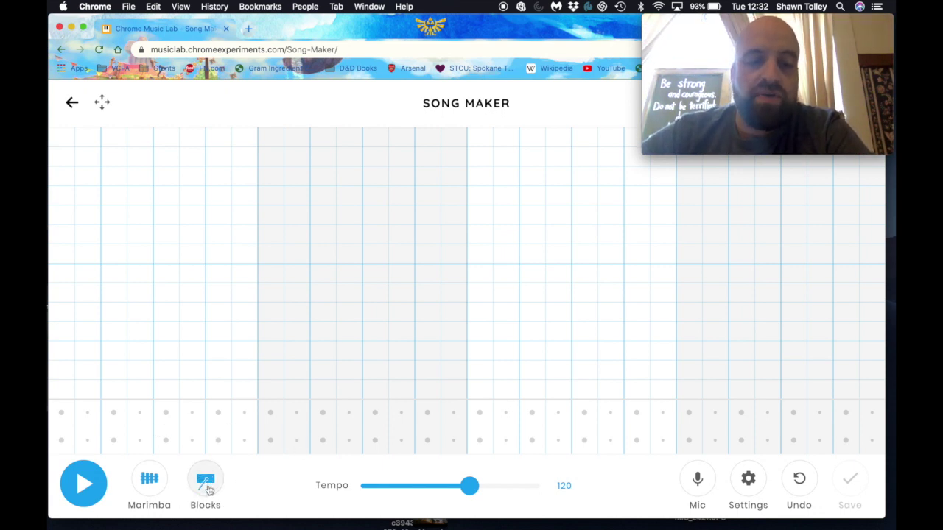
{"action": "left_click", "coordinate": [210, 490]}
{"action": "left_click", "coordinate": [209, 491]}
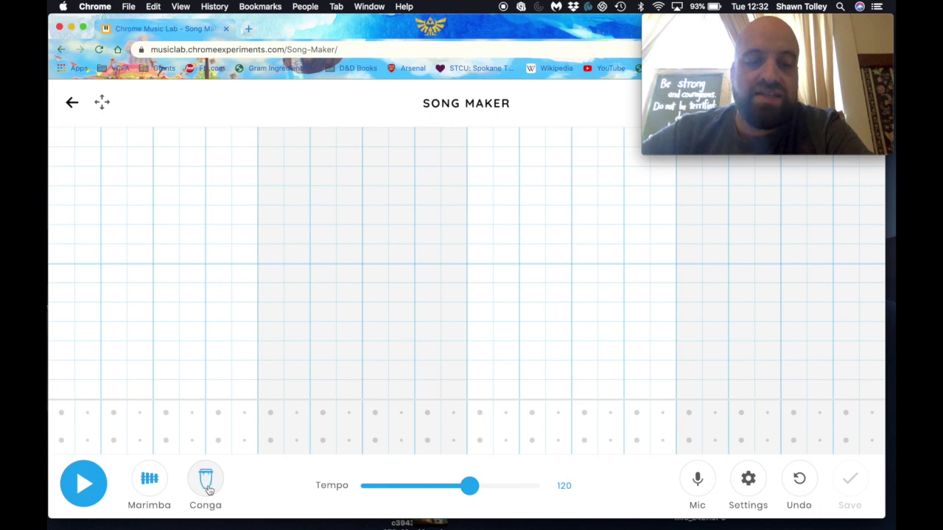
{"action": "left_click", "coordinate": [209, 490]}
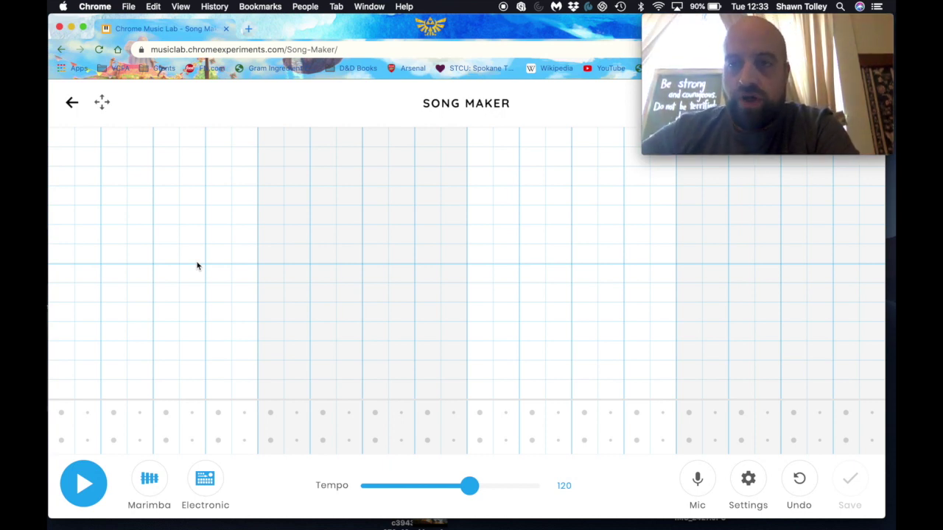
- Place single melody notes on the first seven beats, in rows 1, 1, 5, 5, 6, 6 and 5 counted from the lowest
{"action": "left_click", "coordinate": [68, 391]}
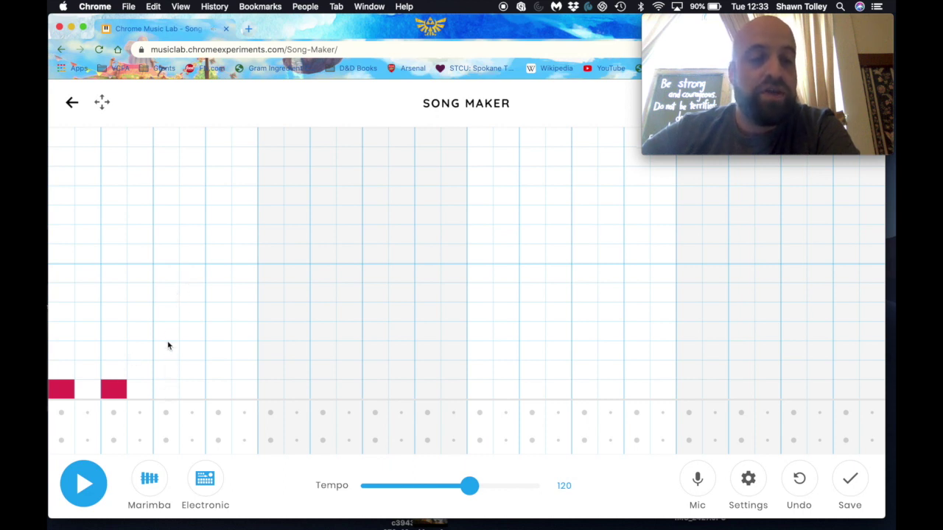
{"action": "left_click", "coordinate": [166, 312]}
{"action": "left_click", "coordinate": [219, 310]}
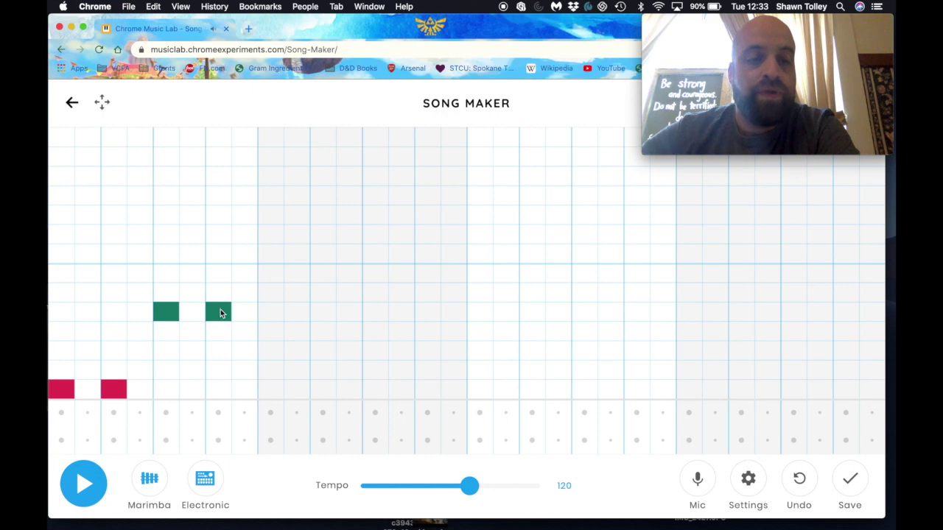
{"action": "left_click", "coordinate": [268, 293]}
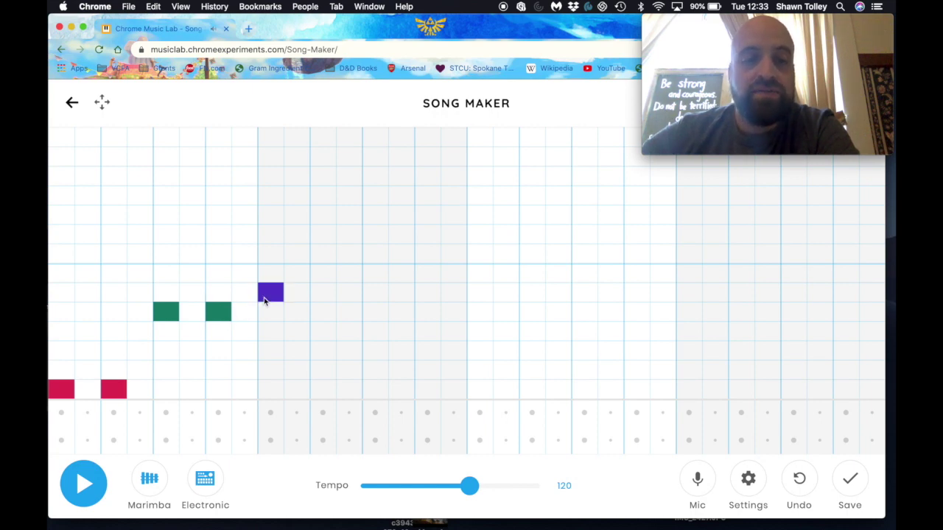
{"action": "left_click", "coordinate": [322, 293]}
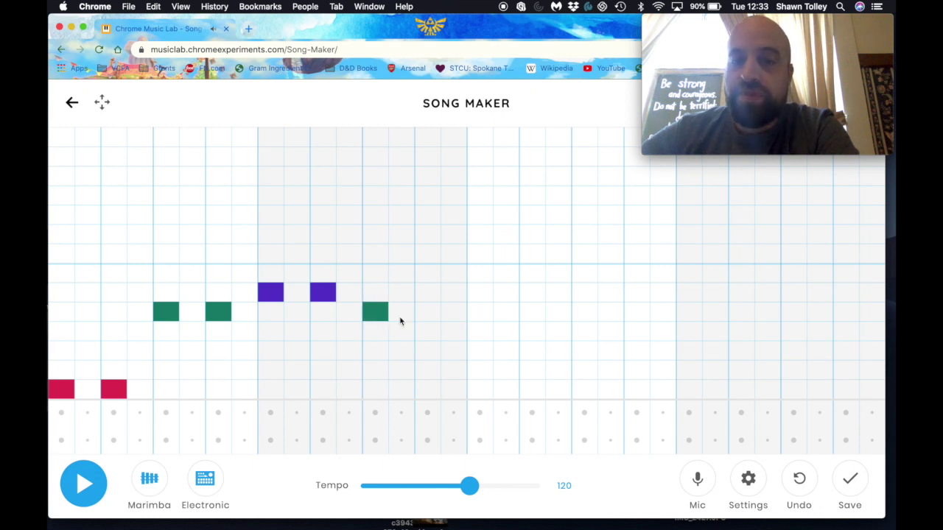
{"action": "mouse_move", "coordinate": [400, 321]}
{"action": "left_mouse_down"}
{"action": "mouse_move", "coordinate": [450, 314]}
{"action": "mouse_move", "coordinate": [396, 318]}
{"action": "left_mouse_up"}
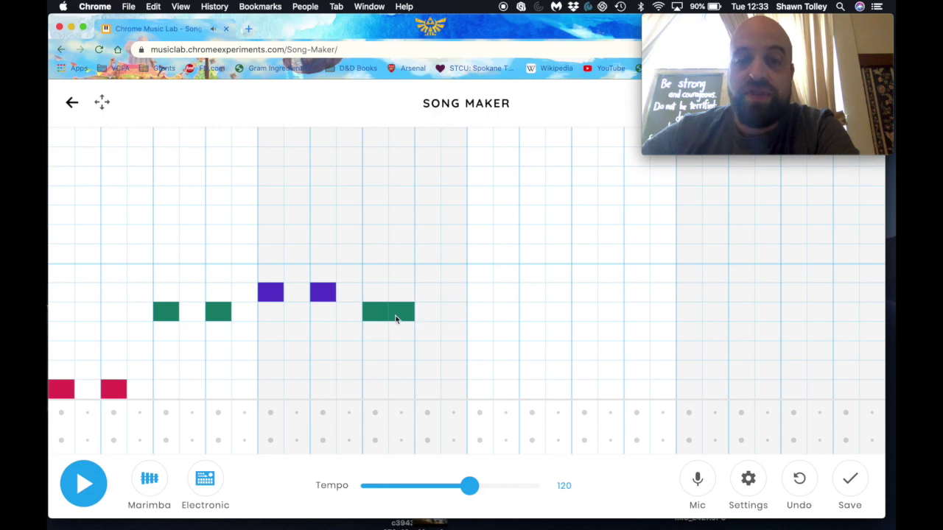
{"action": "left_click", "coordinate": [401, 313]}
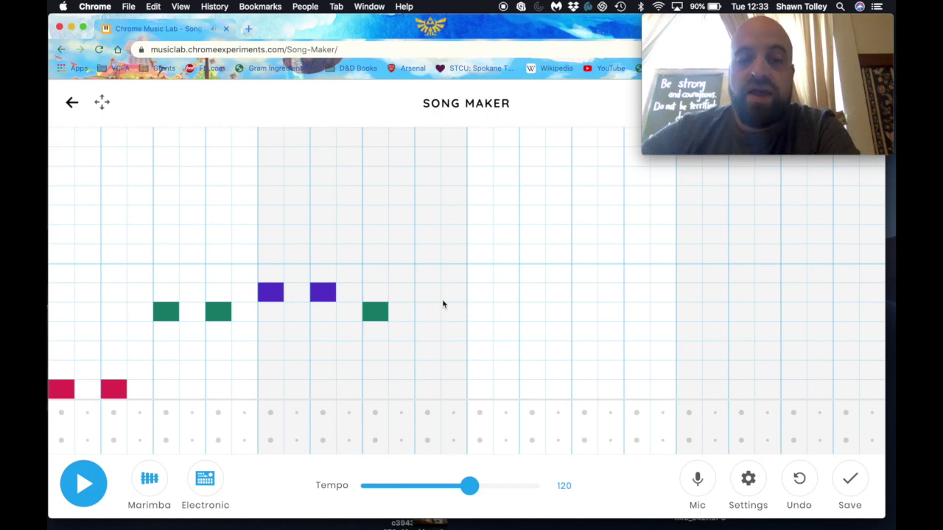
- Add the descending second phrase on beats nine to fifteen, in rows 4, 4, 3, 3, 2, 2 and 1 counted from the lowest
{"action": "left_click", "coordinate": [480, 333]}
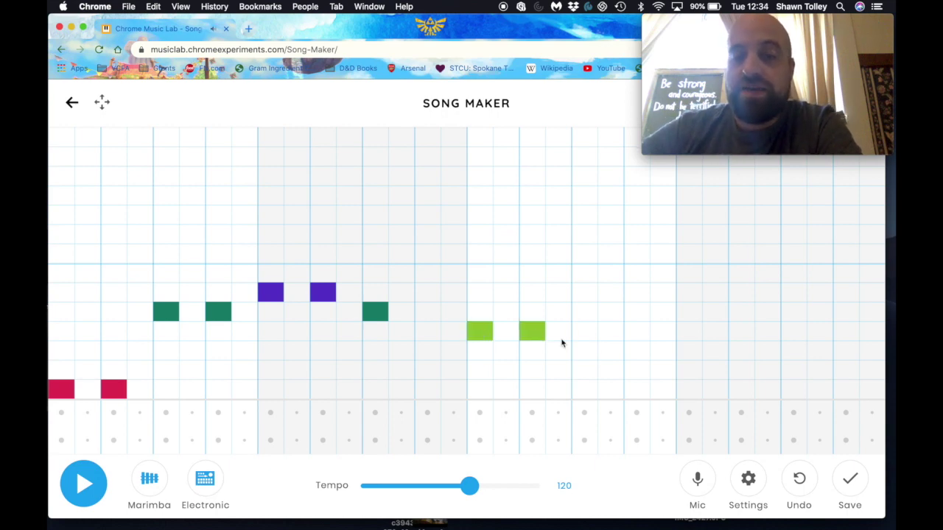
{"action": "left_click", "coordinate": [587, 356]}
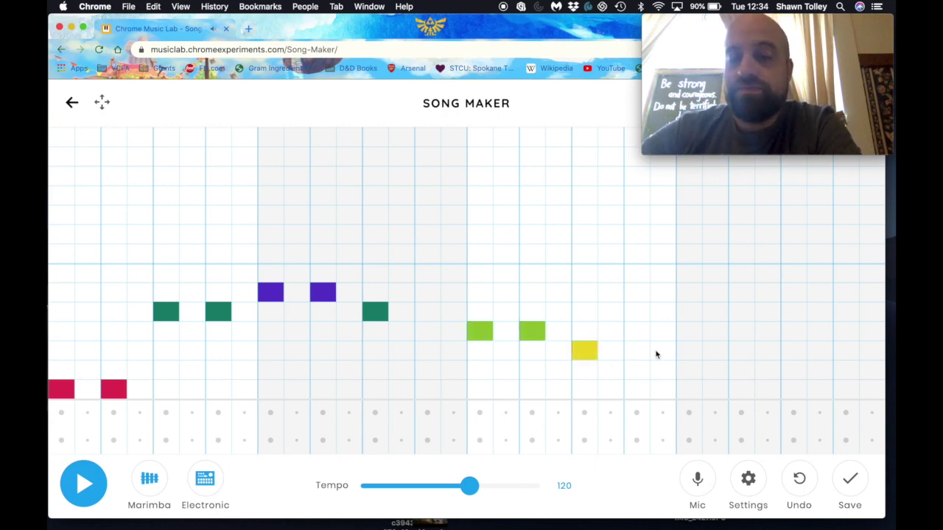
{"action": "left_click", "coordinate": [648, 354]}
{"action": "left_click", "coordinate": [690, 376]}
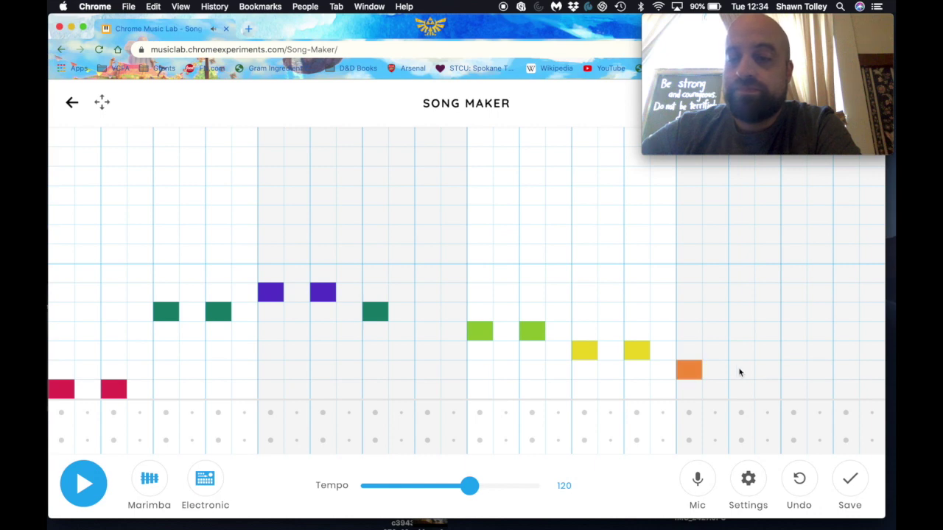
{"action": "left_click", "coordinate": [740, 373]}
{"action": "left_click", "coordinate": [793, 389]}
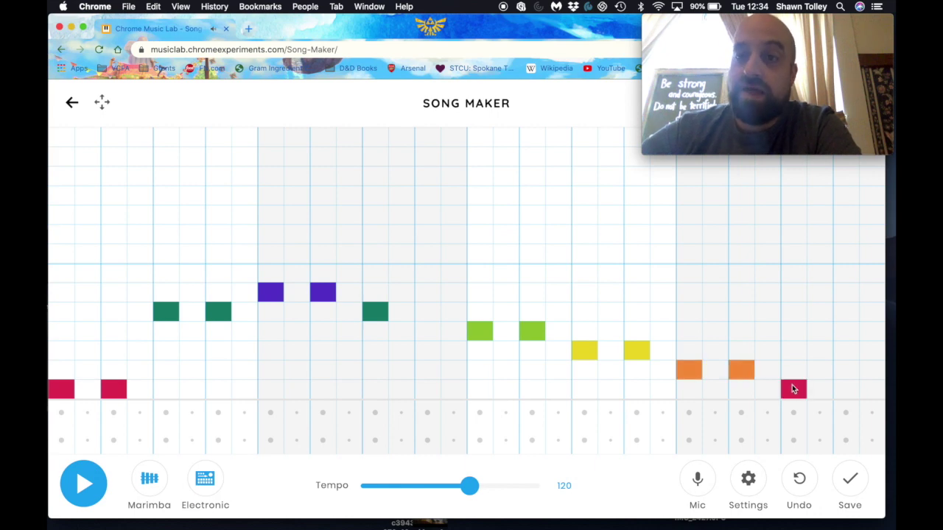
- Listen to the melody on Marimba and again with the instrument changed to Strings, stopping playback each time
{"action": "left_click", "coordinate": [93, 475]}
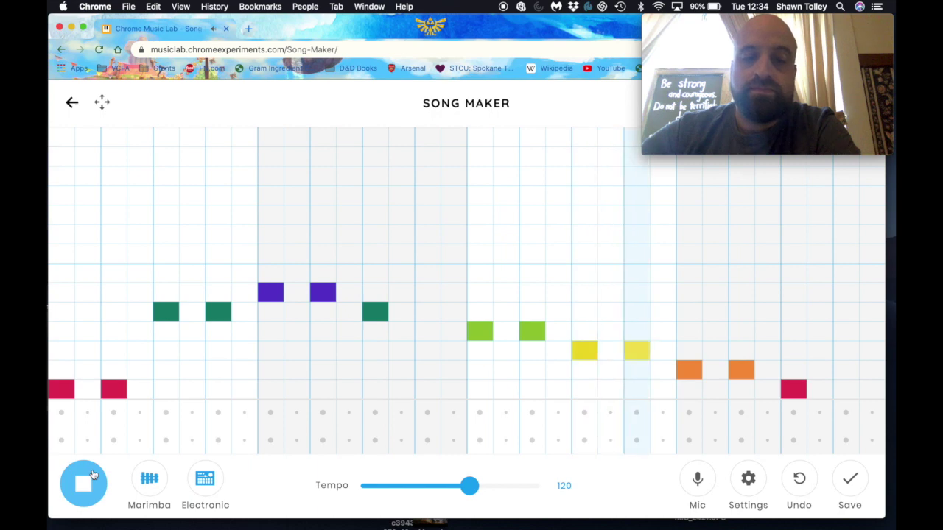
{"action": "left_click", "coordinate": [93, 475]}
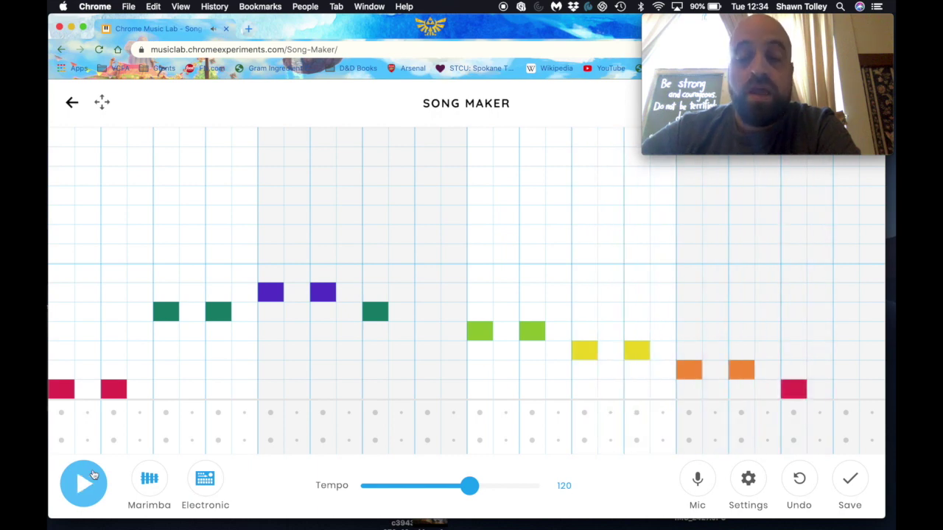
{"action": "left_click", "coordinate": [149, 480]}
{"action": "left_click", "coordinate": [149, 480]}
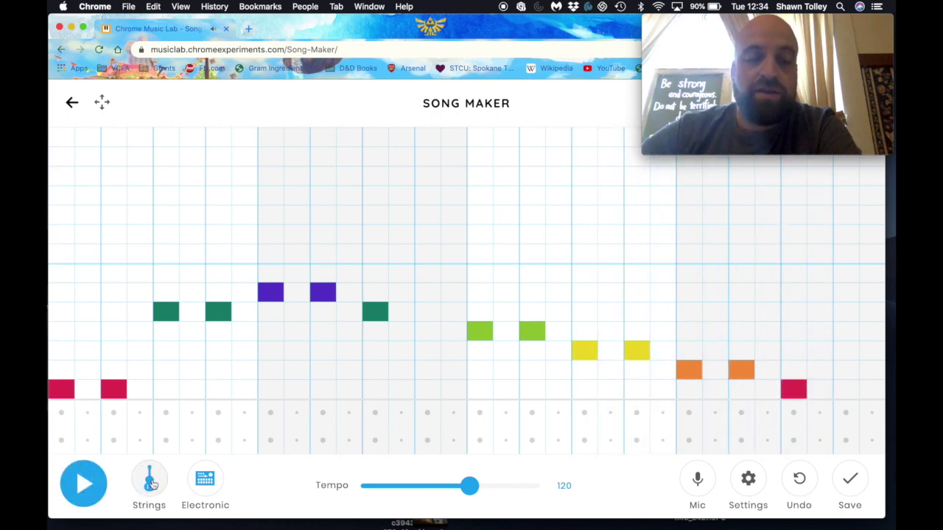
{"action": "left_click", "coordinate": [89, 483]}
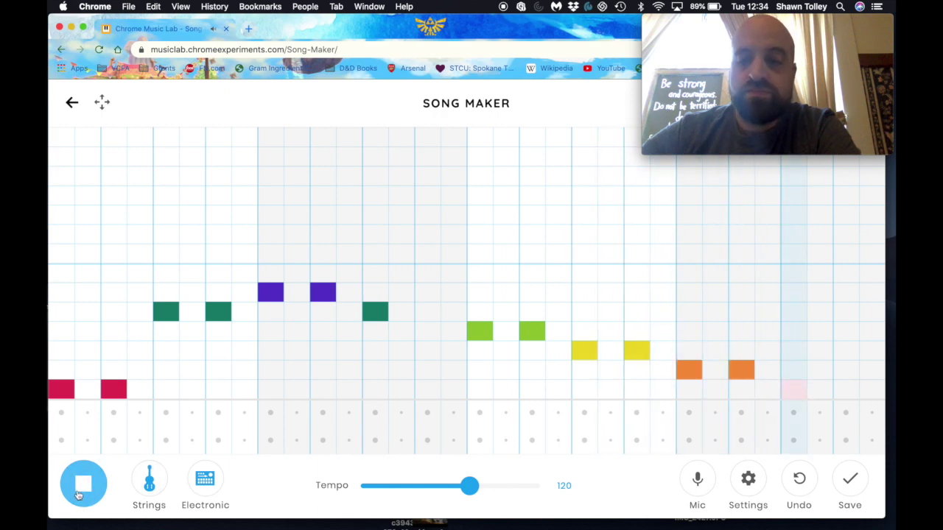
{"action": "left_click", "coordinate": [79, 495]}
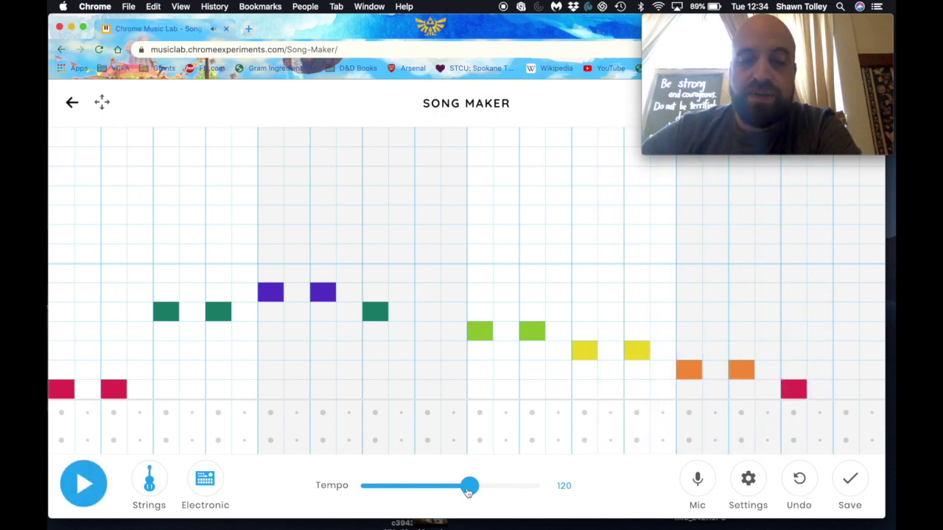
- Raise the tempo to 240 and play the melody through once at that speed
{"action": "left_click_drag", "start_coordinate": [468, 495], "coordinate": [592, 507]}
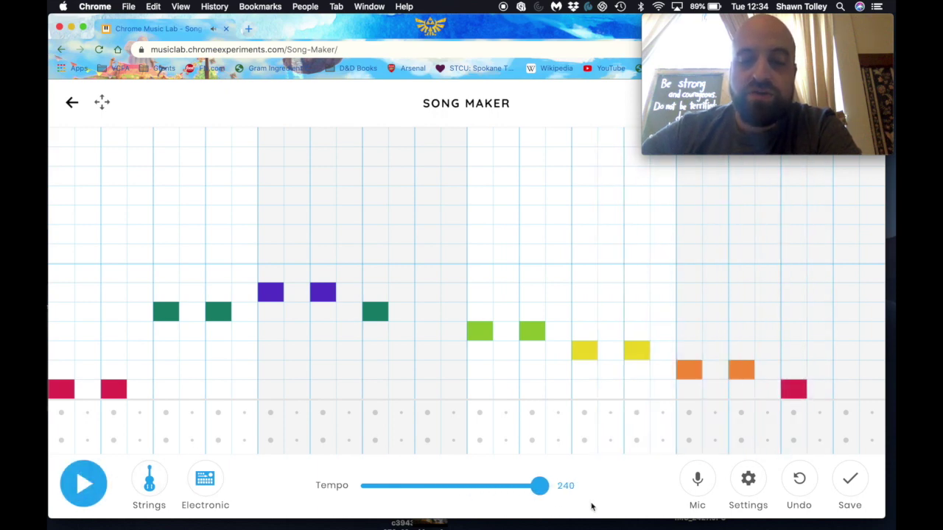
{"action": "left_click", "coordinate": [87, 492]}
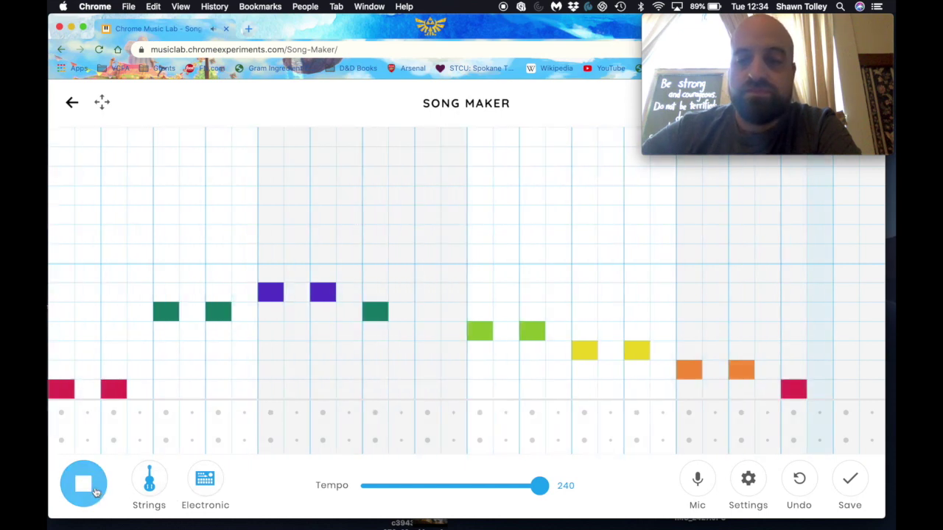
{"action": "left_click", "coordinate": [96, 492]}
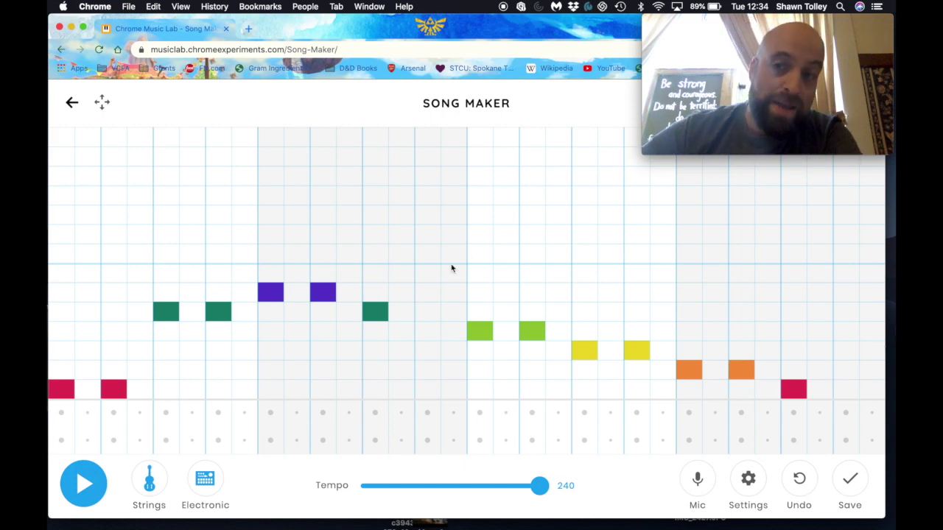
- Change the melody instrument to Synth and play the melody through once
{"action": "left_click", "coordinate": [151, 482]}
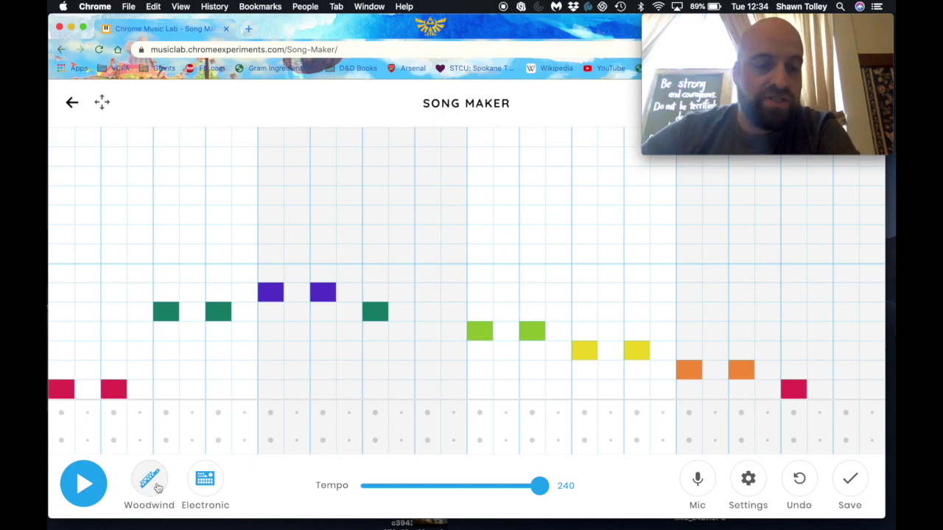
{"action": "left_click", "coordinate": [151, 482]}
{"action": "left_click", "coordinate": [81, 480]}
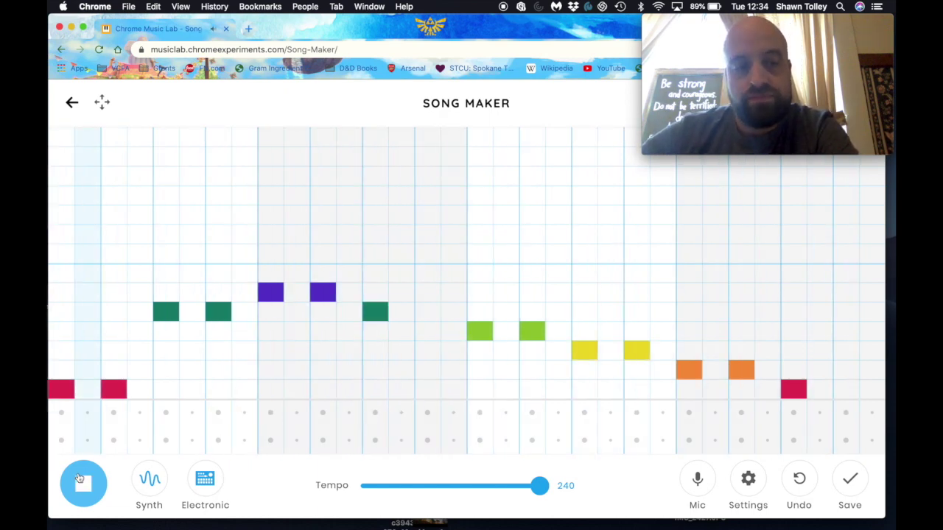
{"action": "left_click", "coordinate": [81, 480]}
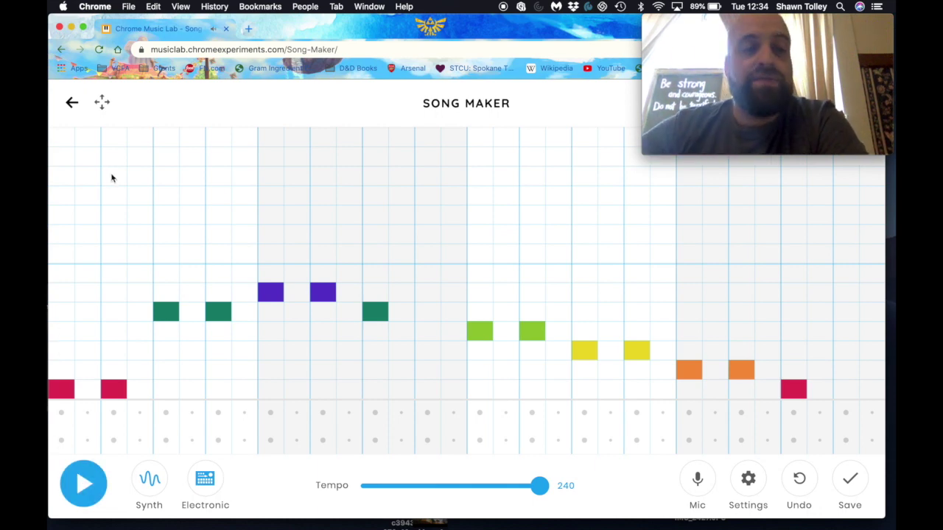
- Duplicate the whole melody one octave higher by placing matching notes seven rows above the existing ones
{"action": "left_click", "coordinate": [112, 254]}
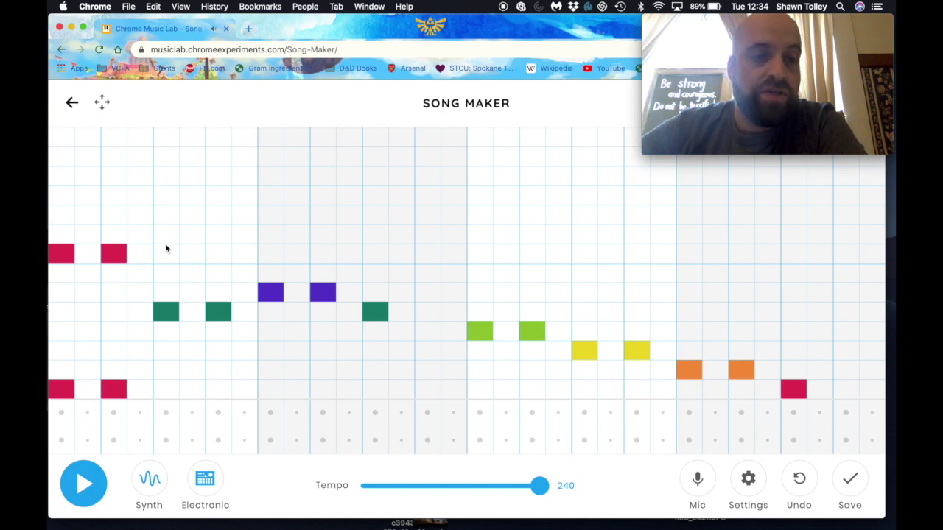
{"action": "left_click", "coordinate": [166, 176]}
{"action": "left_click", "coordinate": [218, 176]}
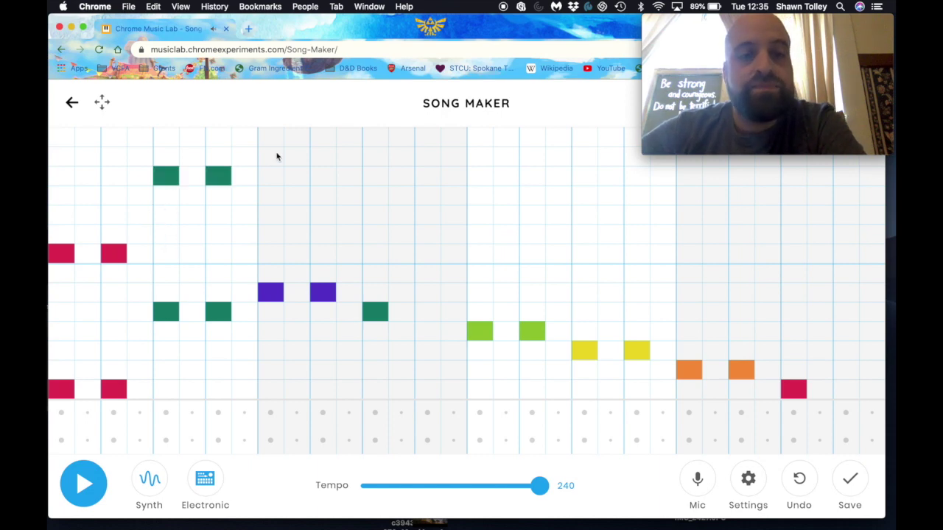
{"action": "left_click", "coordinate": [270, 156]}
{"action": "left_click", "coordinate": [375, 176]}
{"action": "left_click", "coordinate": [531, 195]}
{"action": "left_click", "coordinate": [584, 214]}
{"action": "left_click", "coordinate": [688, 235]}
{"action": "left_click", "coordinate": [794, 253]}
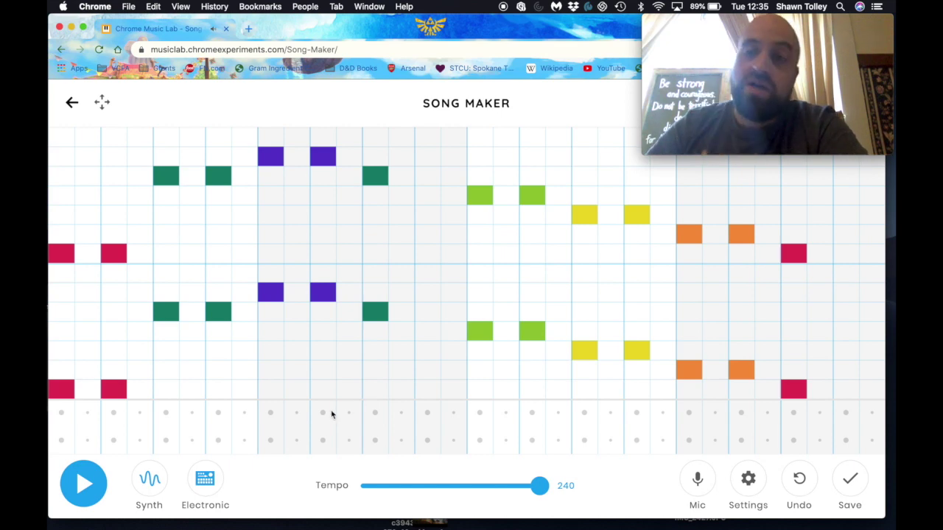
- Play the two-octave melody with the Synth sound and stop playback
{"action": "left_click", "coordinate": [94, 483]}
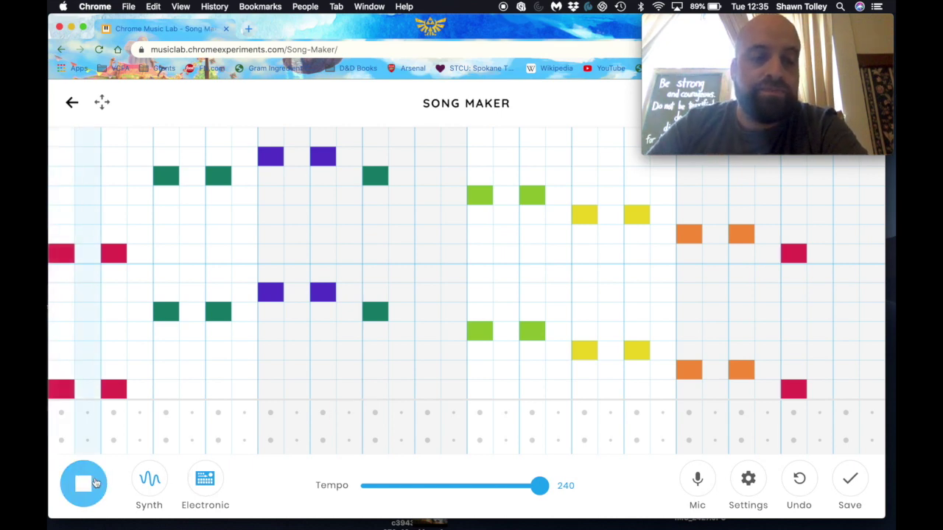
{"action": "left_click", "coordinate": [95, 483]}
{"action": "left_click", "coordinate": [94, 483]}
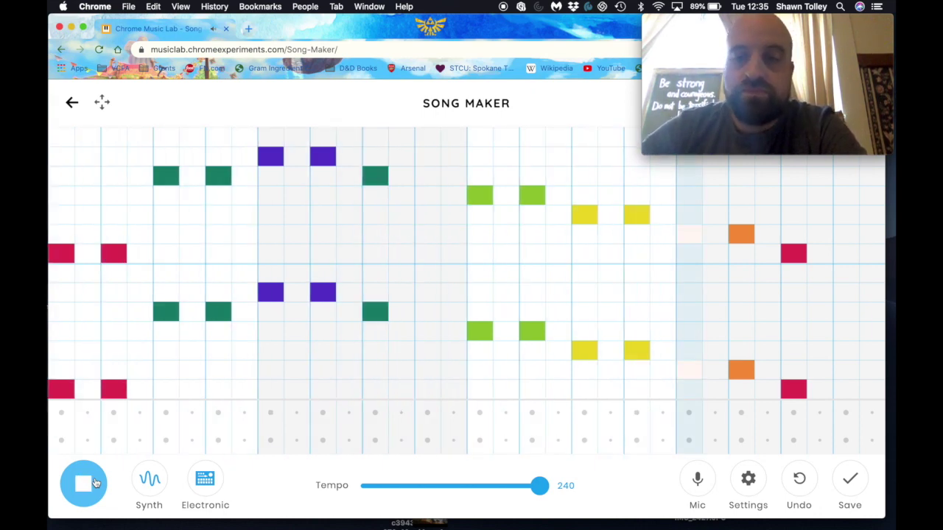
{"action": "left_click", "coordinate": [94, 483]}
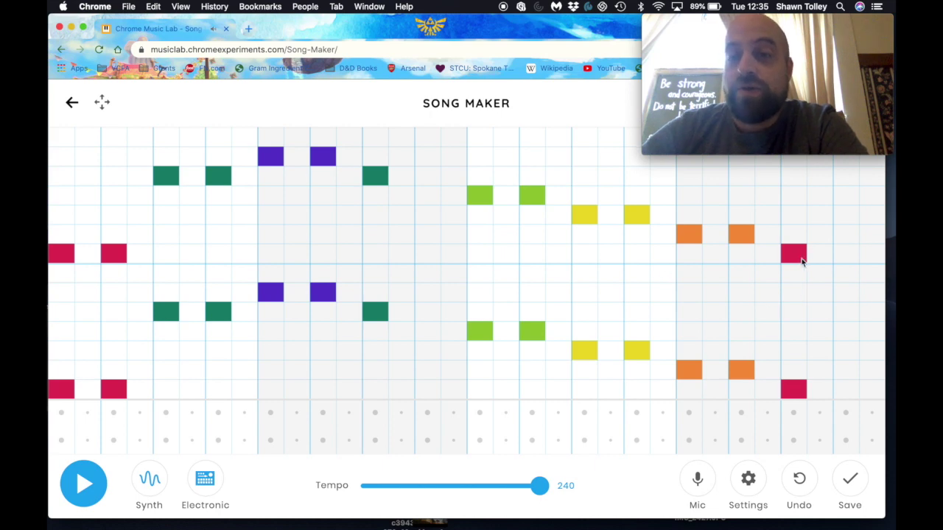
- Erase the upper-octave copy of the melody, keeping only its first red note
{"action": "mouse_move", "coordinate": [802, 259]}
{"action": "left_mouse_down"}
{"action": "mouse_move", "coordinate": [679, 227]}
{"action": "mouse_move", "coordinate": [227, 154]}
{"action": "mouse_move", "coordinate": [163, 182]}
{"action": "left_mouse_up"}
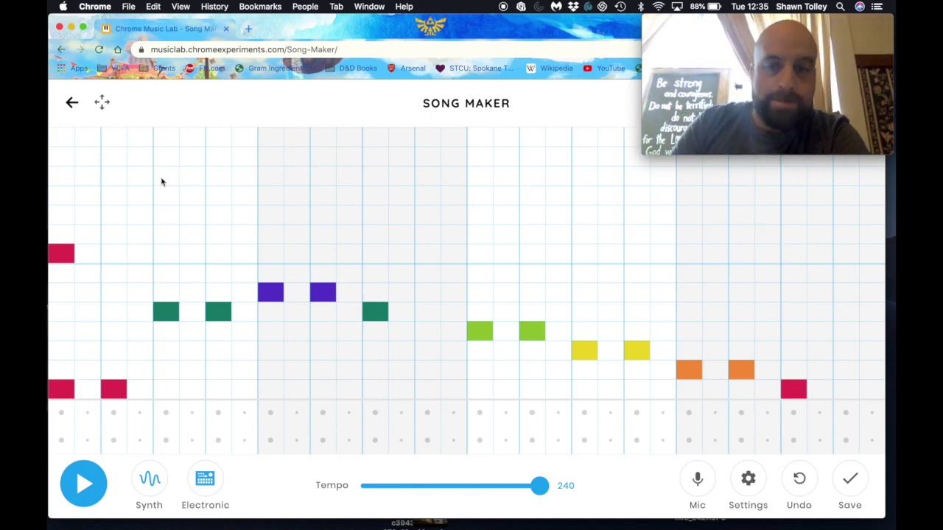
{"action": "left_click", "coordinate": [61, 253]}
{"action": "left_click", "coordinate": [61, 253]}
- Place a new harmony line that climbs stepwise above the melody and returns to the red row, and play both parts together
{"action": "left_click", "coordinate": [166, 233]}
{"action": "left_click", "coordinate": [218, 233]}
{"action": "left_click", "coordinate": [271, 215]}
{"action": "left_click", "coordinate": [322, 214]}
{"action": "left_click", "coordinate": [375, 195]}
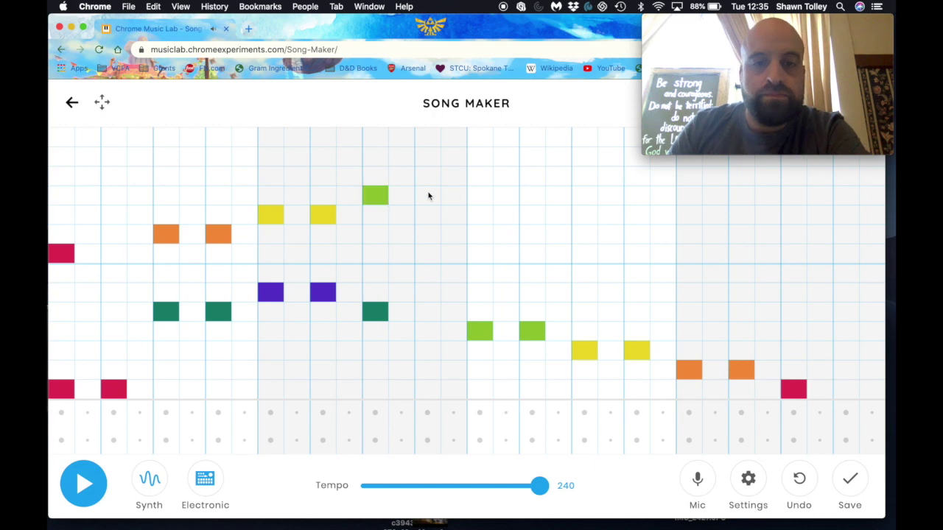
{"action": "left_click", "coordinate": [427, 196]}
{"action": "left_click", "coordinate": [479, 175]}
{"action": "left_click", "coordinate": [584, 156]}
{"action": "left_click", "coordinate": [636, 156]}
{"action": "left_click", "coordinate": [689, 175]}
{"action": "left_click", "coordinate": [740, 175]}
{"action": "left_click", "coordinate": [793, 253]}
{"action": "left_click", "coordinate": [845, 252]}
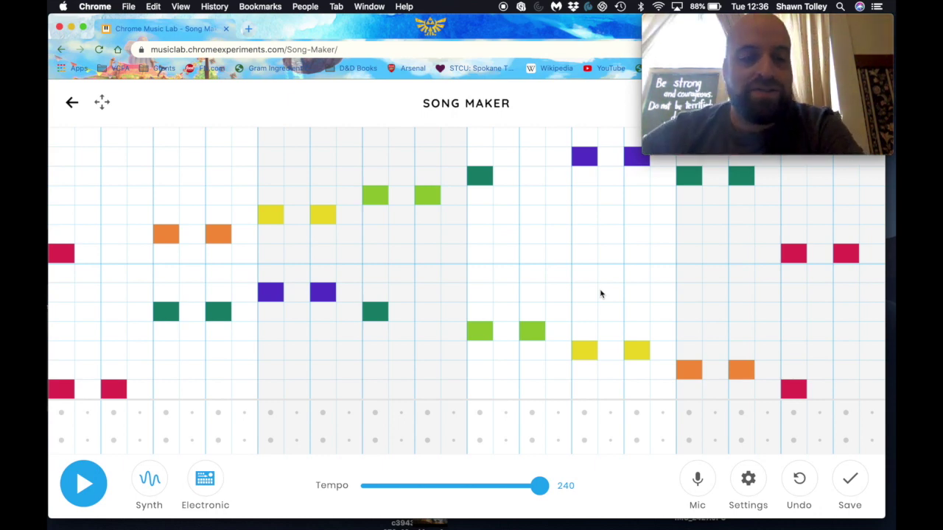
{"action": "key", "text": "space"}
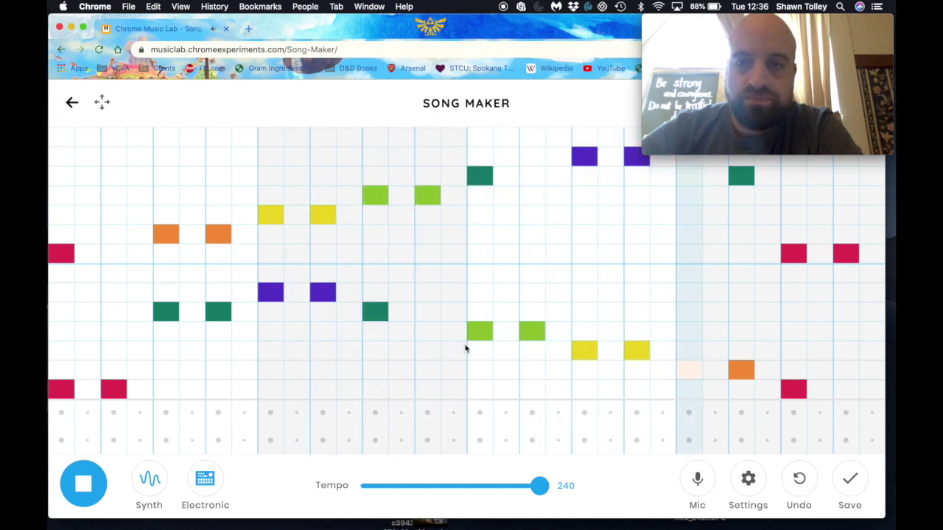
{"action": "left_click", "coordinate": [85, 486]}
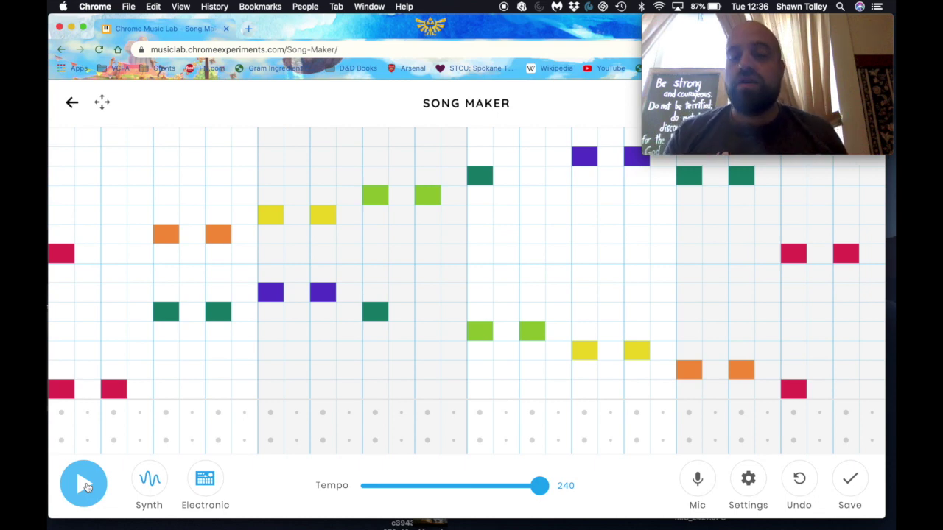
- Move the webcam window aside, restart Song Maker with an empty grid, and move the webcam window back
{"action": "mouse_move", "coordinate": [772, 20]}
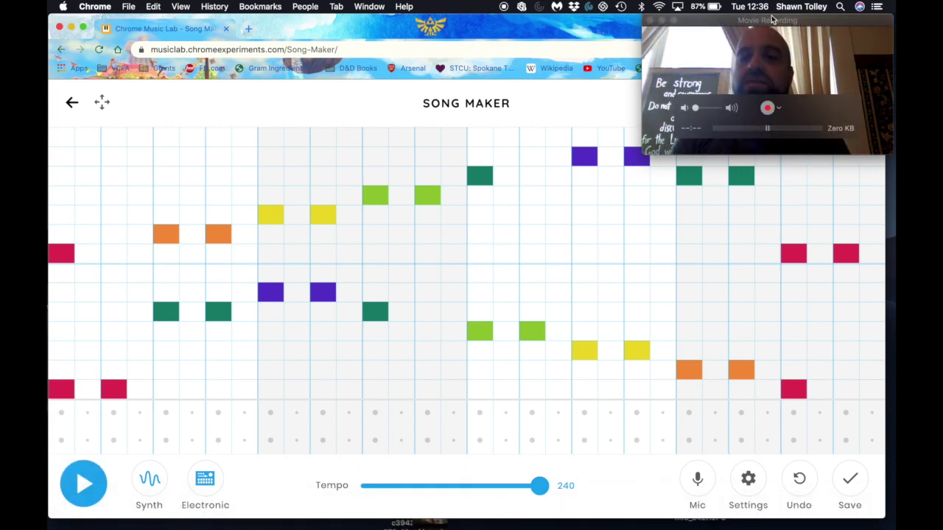
{"action": "left_click_drag", "start_coordinate": [771, 20], "coordinate": [380, 20]}
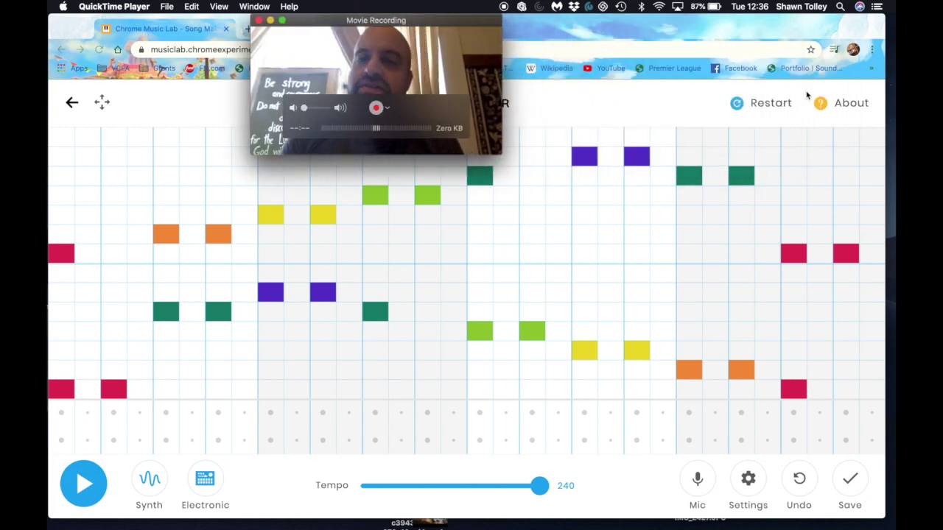
{"action": "left_click", "coordinate": [738, 108]}
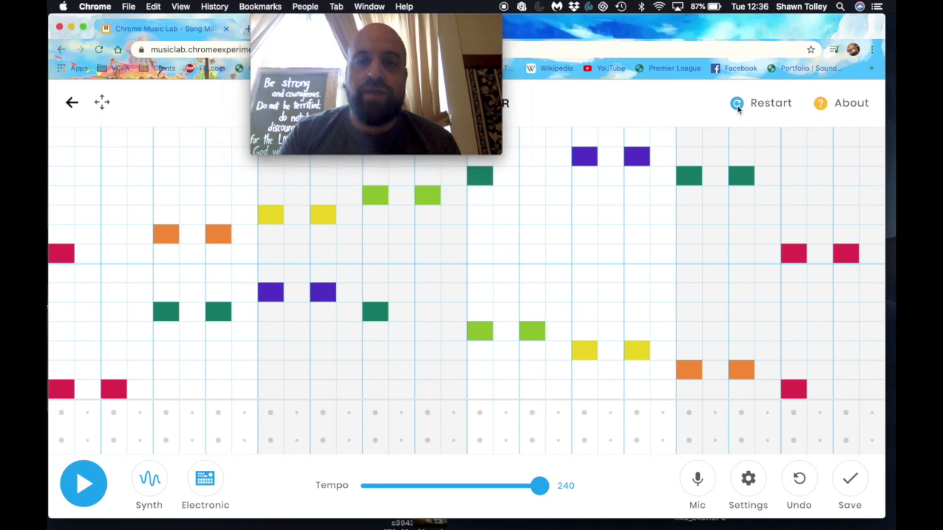
{"action": "left_click", "coordinate": [738, 107]}
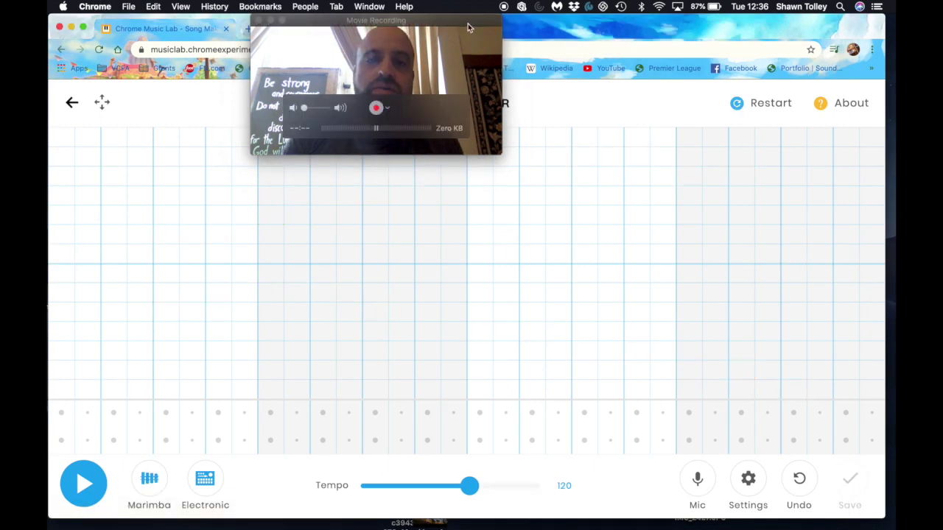
{"action": "left_click_drag", "start_coordinate": [467, 27], "coordinate": [861, 27]}
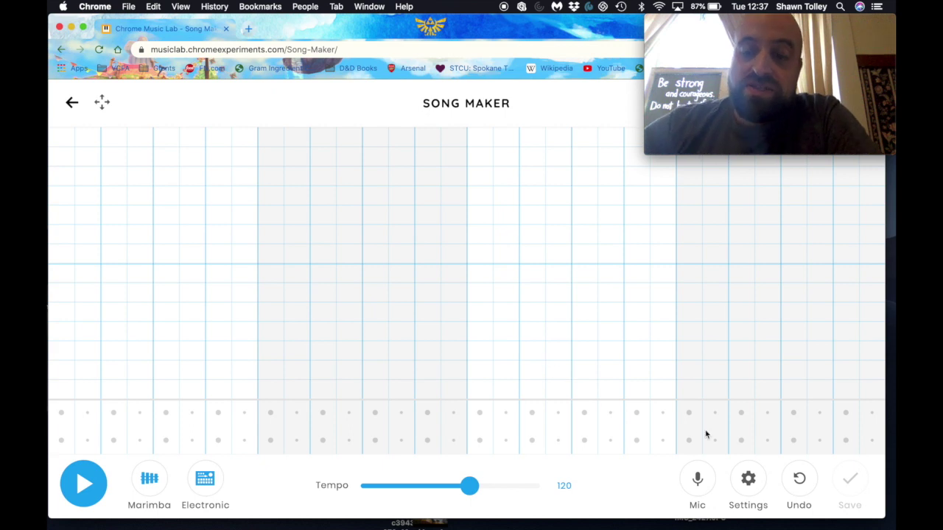
- Configure the song settings to split beats into 3 and start the Major scale on Middle F
{"action": "left_click", "coordinate": [747, 477]}
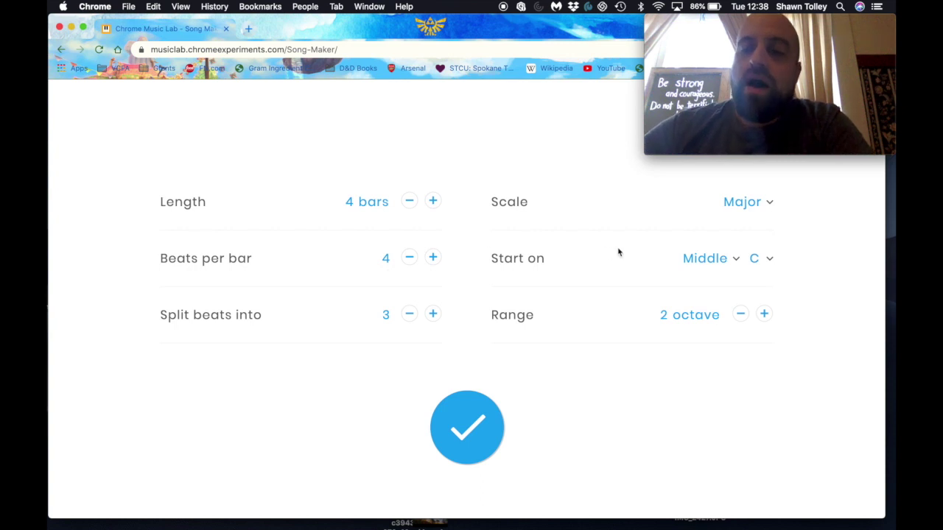
{"action": "left_click", "coordinate": [769, 261]}
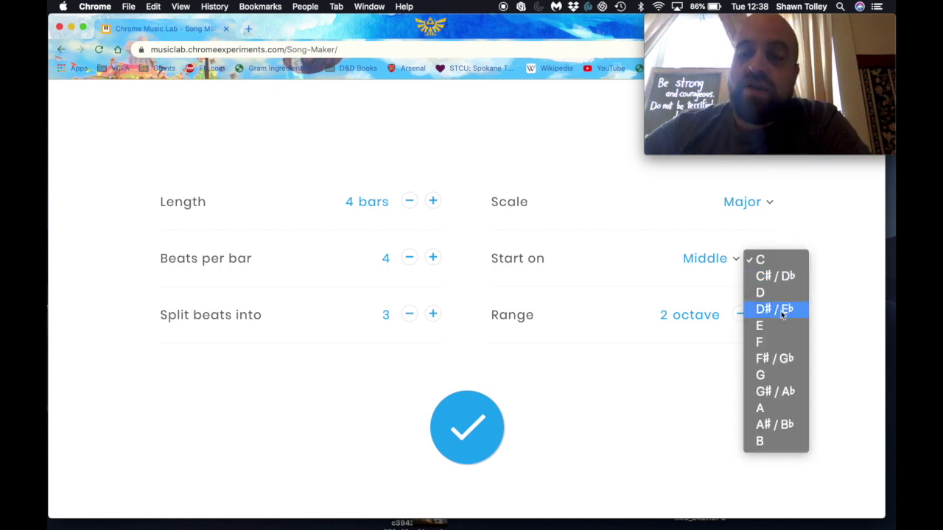
{"action": "left_click", "coordinate": [778, 342]}
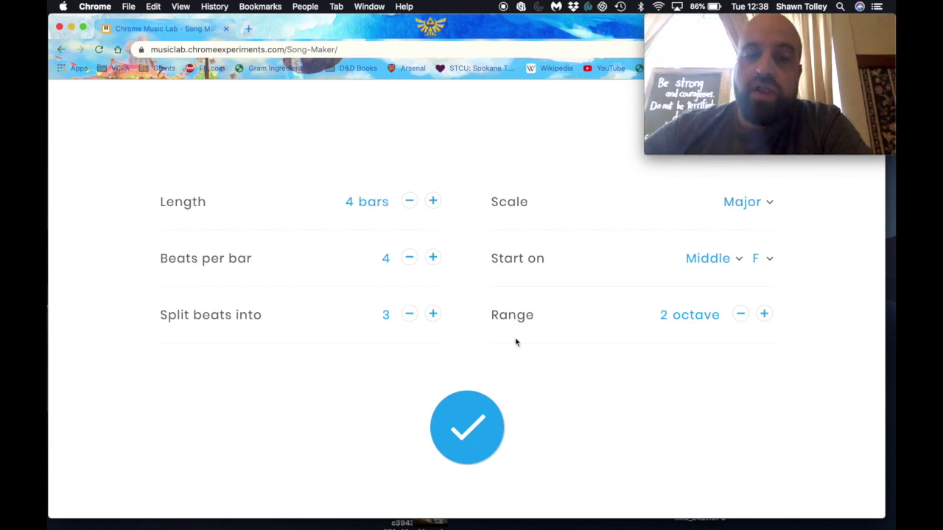
{"action": "left_click", "coordinate": [469, 427]}
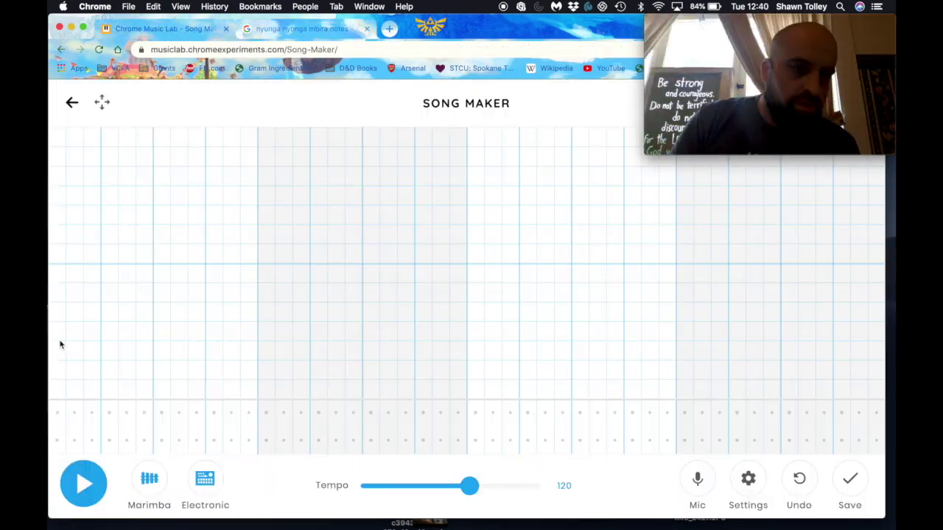
- Enter the first bar of the nyunga nyunga mbira pattern note by note, checking the mbira note chart in the other tab
{"action": "left_click", "coordinate": [58, 312]}
{"action": "left_click", "coordinate": [74, 235]}
{"action": "left_click", "coordinate": [95, 175]}
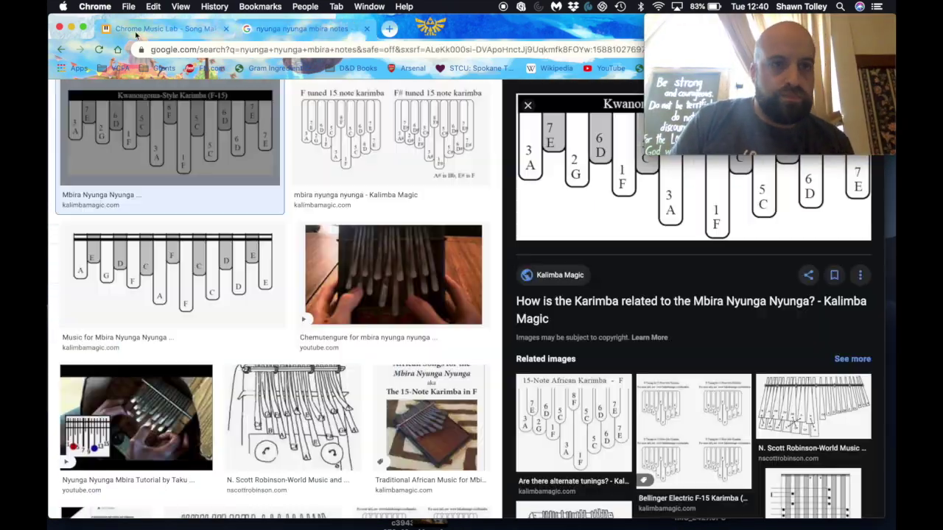
{"action": "left_click", "coordinate": [136, 34]}
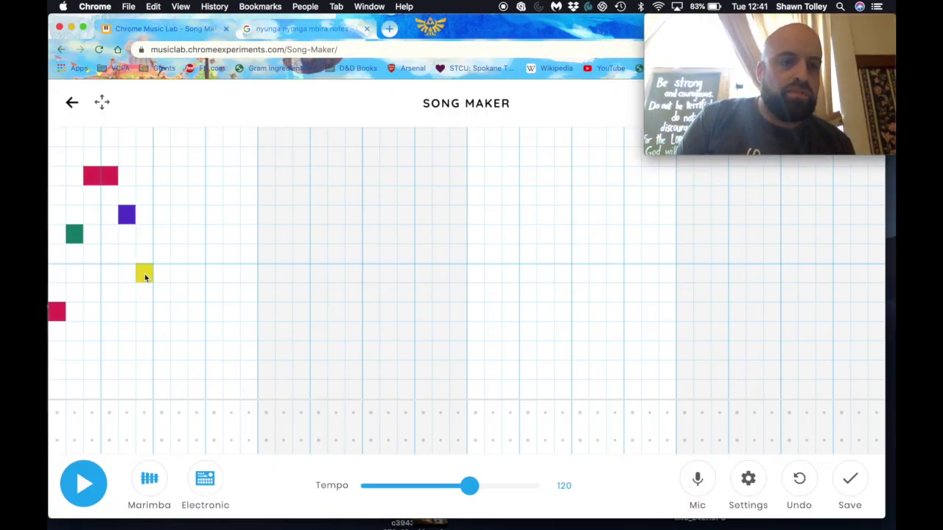
{"action": "left_click", "coordinate": [162, 311]}
{"action": "left_click", "coordinate": [179, 231]}
{"action": "left_click", "coordinate": [196, 174]}
{"action": "left_click", "coordinate": [232, 214]}
{"action": "left_click", "coordinate": [215, 272]}
- Check the mbira note chart again and enter the pattern's second bar, using a light green note after each low red one
{"action": "left_click", "coordinate": [297, 31]}
{"action": "left_click", "coordinate": [159, 29]}
{"action": "left_click", "coordinate": [310, 175]}
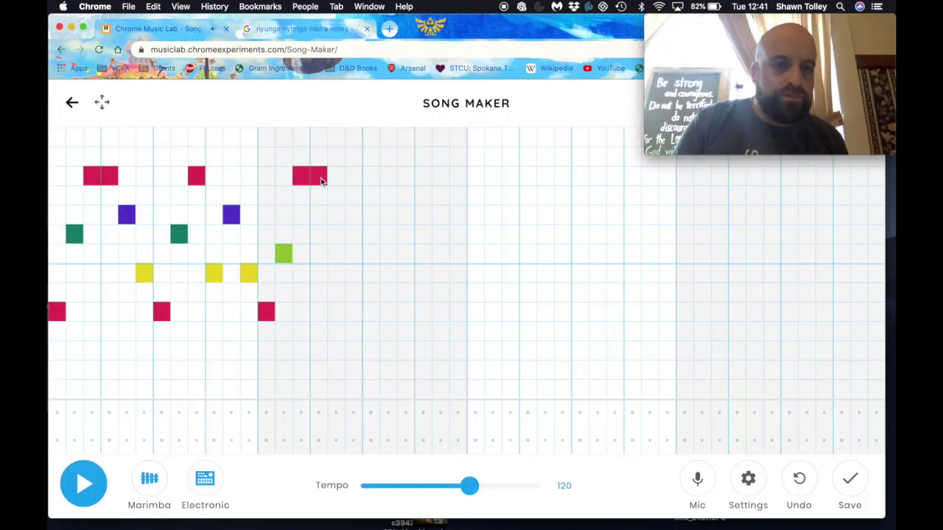
{"action": "left_click", "coordinate": [354, 273]}
{"action": "left_click", "coordinate": [370, 311]}
{"action": "left_click", "coordinate": [422, 273]}
- Fill the third bar with the same sequence of notes as the first bar of the mbira pattern
{"action": "left_click", "coordinate": [475, 312]}
{"action": "left_click", "coordinate": [518, 175]}
{"action": "left_click", "coordinate": [580, 312]}
{"action": "left_click", "coordinate": [615, 175]}
{"action": "left_click", "coordinate": [649, 214]}
- Check the mbira note chart and enter the fourth bar, starting each half on the low orange note
{"action": "left_click", "coordinate": [297, 30]}
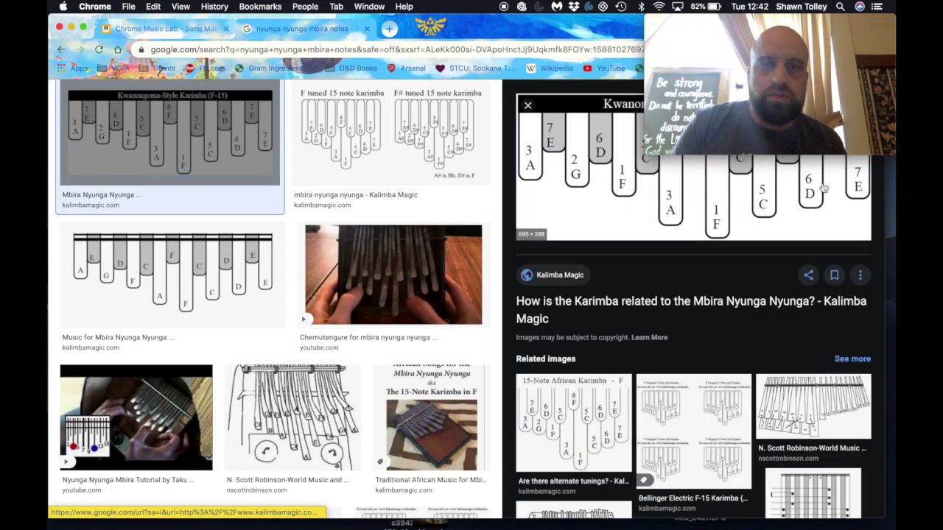
{"action": "left_click", "coordinate": [158, 29]}
{"action": "left_click", "coordinate": [685, 292]}
{"action": "left_click", "coordinate": [772, 273]}
{"action": "left_click", "coordinate": [789, 293]}
{"action": "left_click", "coordinate": [859, 215]}
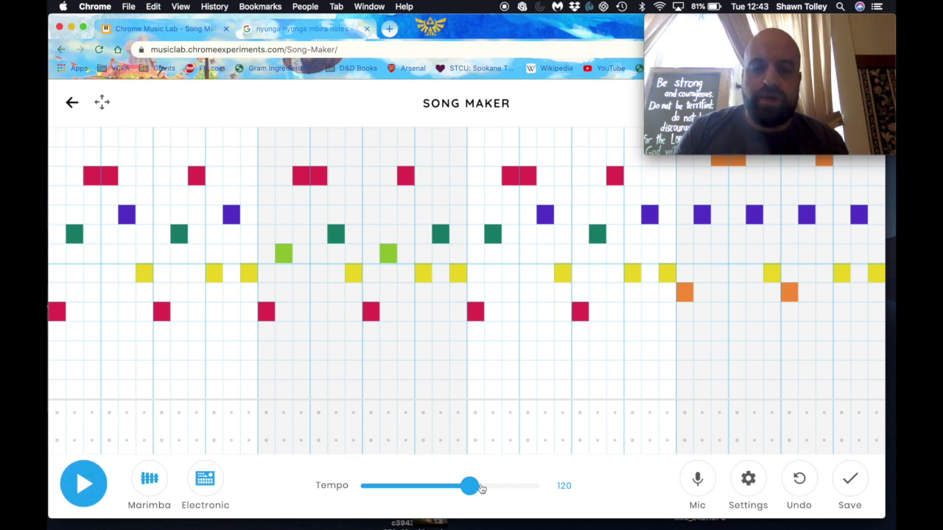
- Set the tempo to 93 and play the four-bar mbira pattern through
{"action": "left_click_drag", "start_coordinate": [475, 489], "coordinate": [445, 489]}
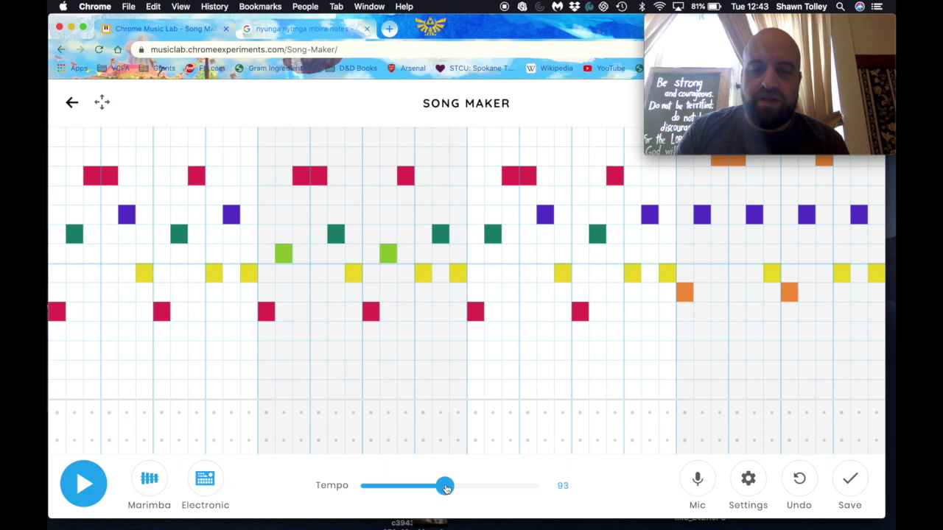
{"action": "left_click", "coordinate": [88, 488]}
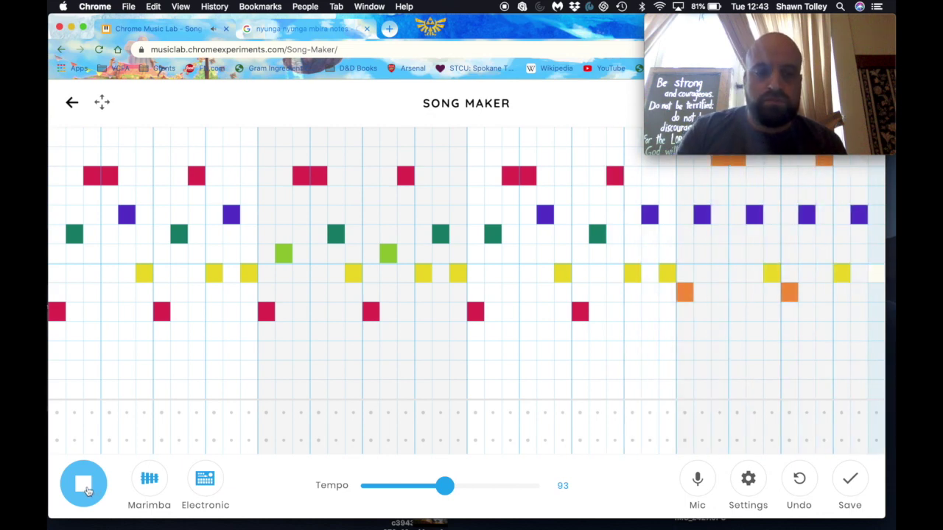
{"action": "left_click", "coordinate": [84, 486]}
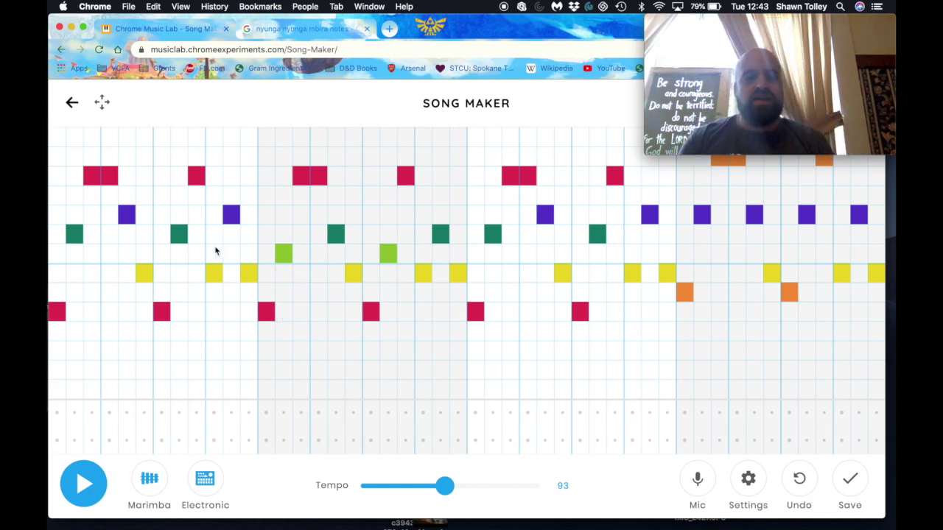
- Raise the two dark green notes in the second bar one row to purple
{"action": "left_click", "coordinate": [337, 234]}
{"action": "left_click", "coordinate": [336, 215]}
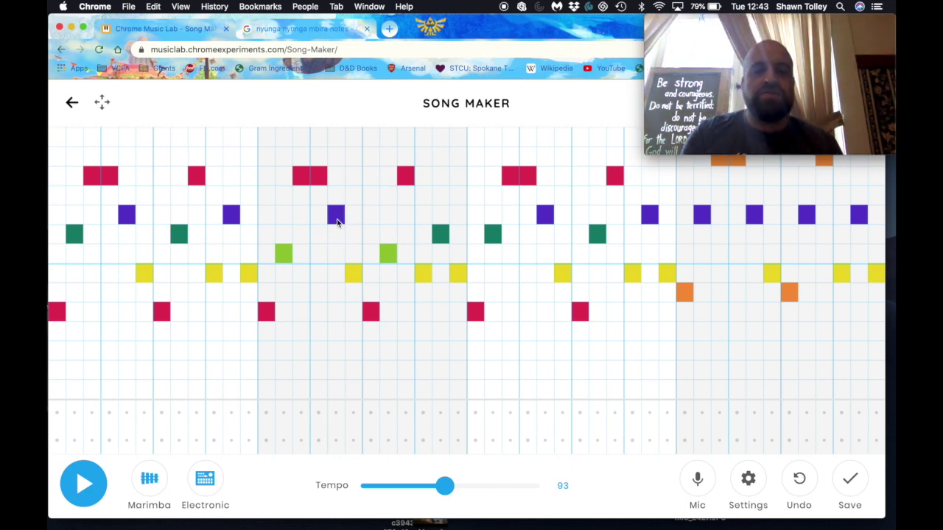
{"action": "left_click", "coordinate": [441, 214]}
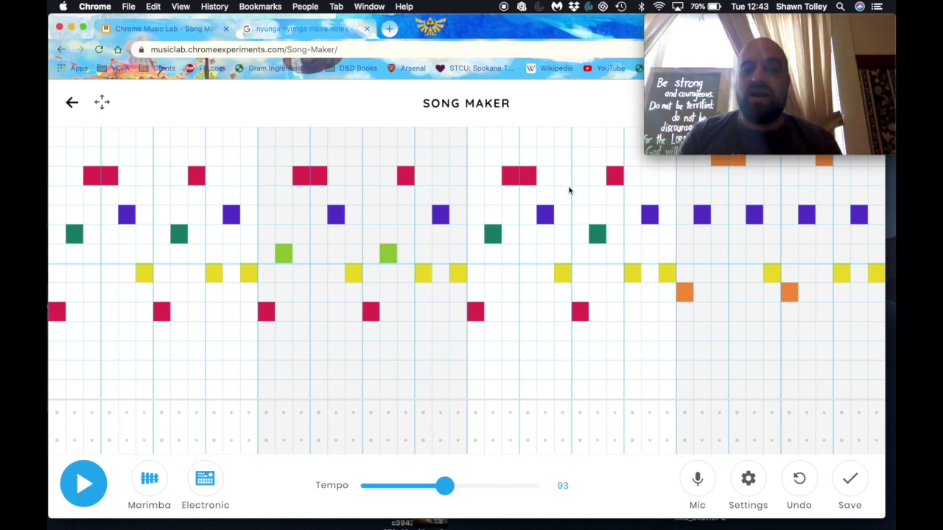
- Lower the first and third purple notes in the fourth bar one row to dark green, and play the corrected pattern
{"action": "left_click", "coordinate": [703, 215]}
{"action": "left_click", "coordinate": [705, 234]}
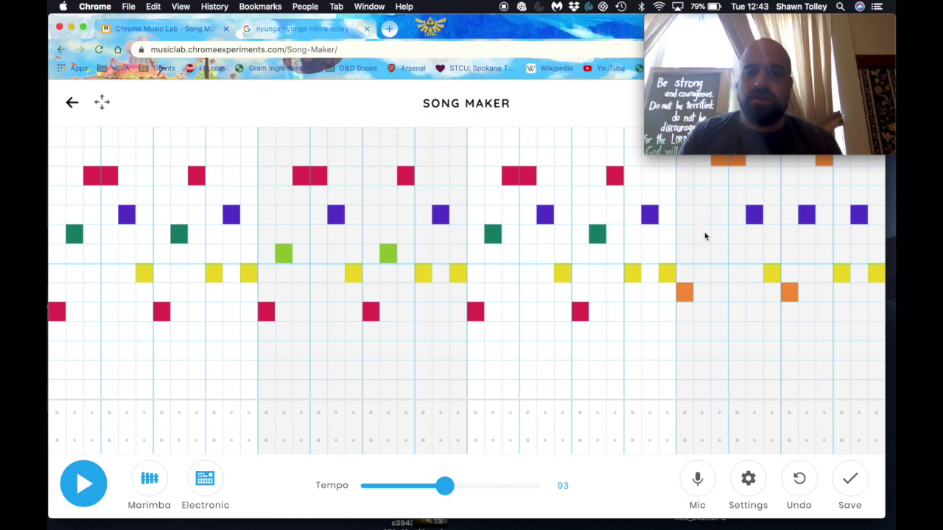
{"action": "left_click", "coordinate": [805, 215]}
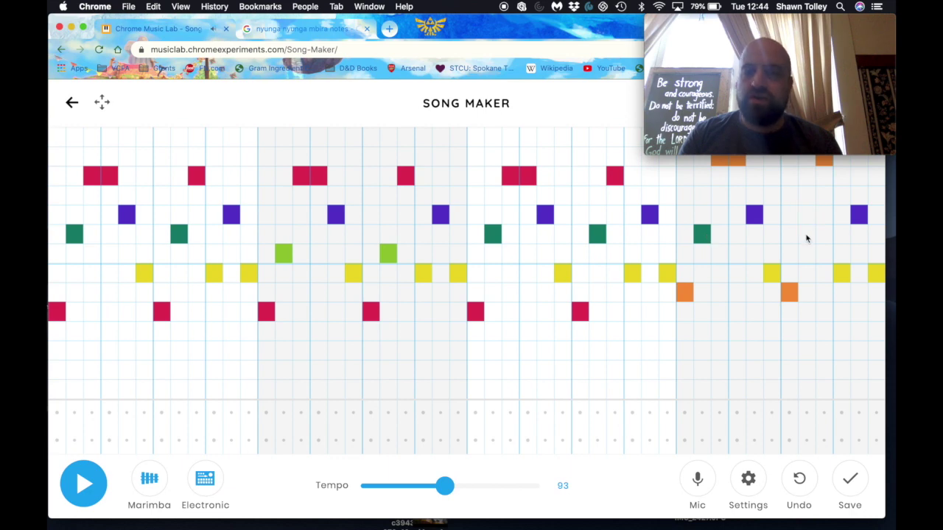
{"action": "left_click", "coordinate": [805, 236]}
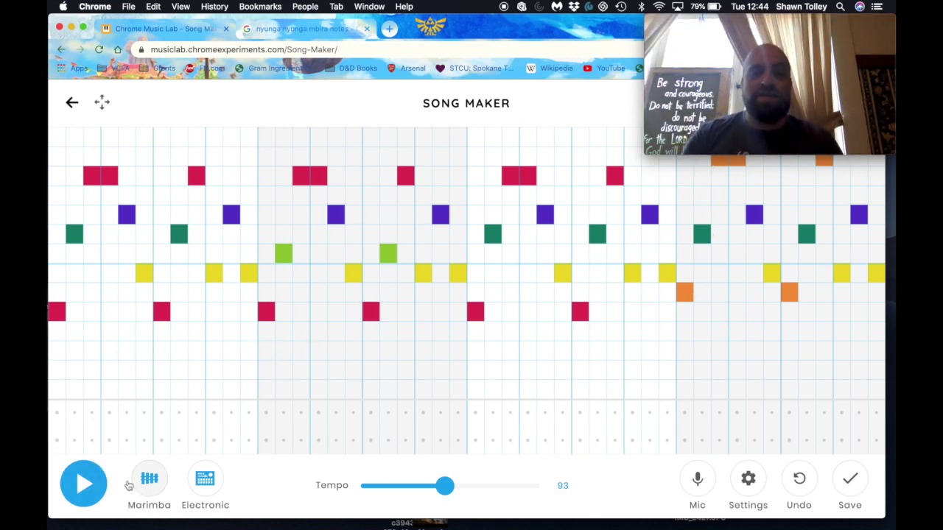
{"action": "left_click", "coordinate": [83, 484]}
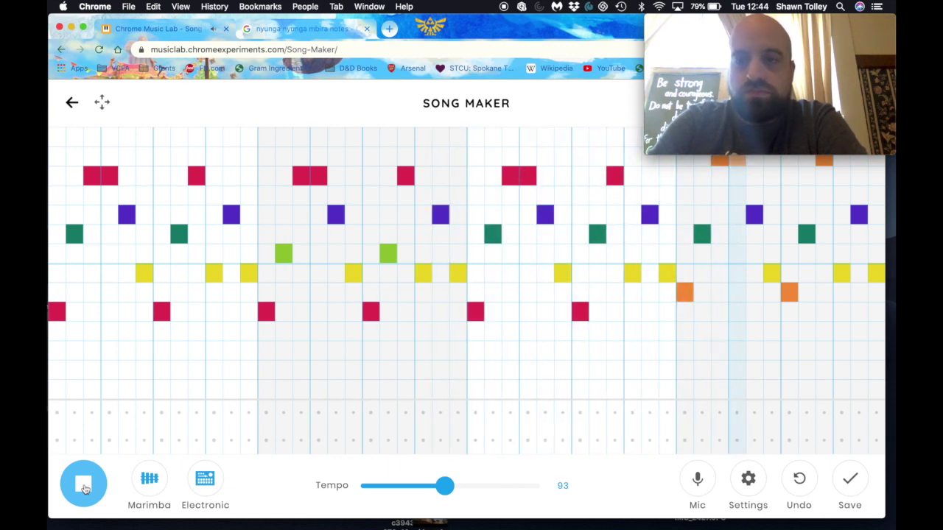
{"action": "left_click", "coordinate": [83, 484]}
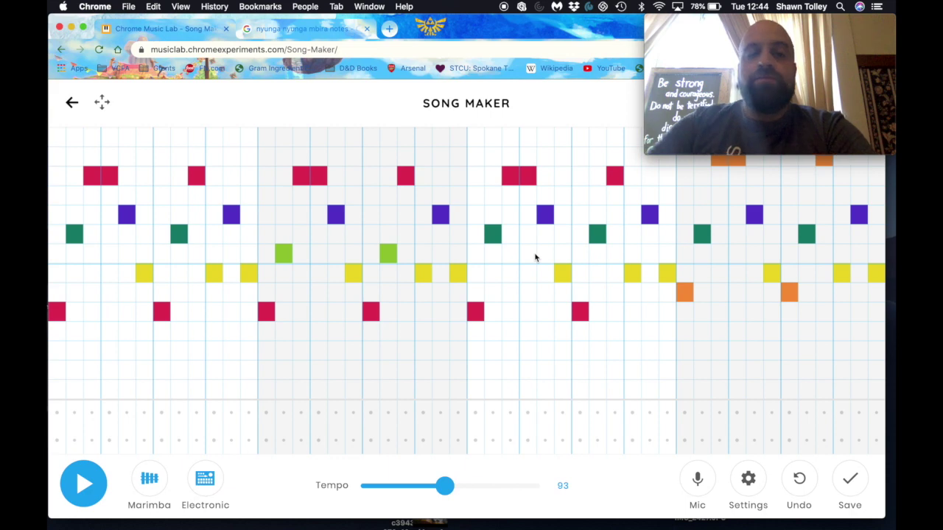
- Add a second mbira part across the first bar by copying each pattern note one column earlier on its own row
{"action": "left_click", "coordinate": [54, 238]}
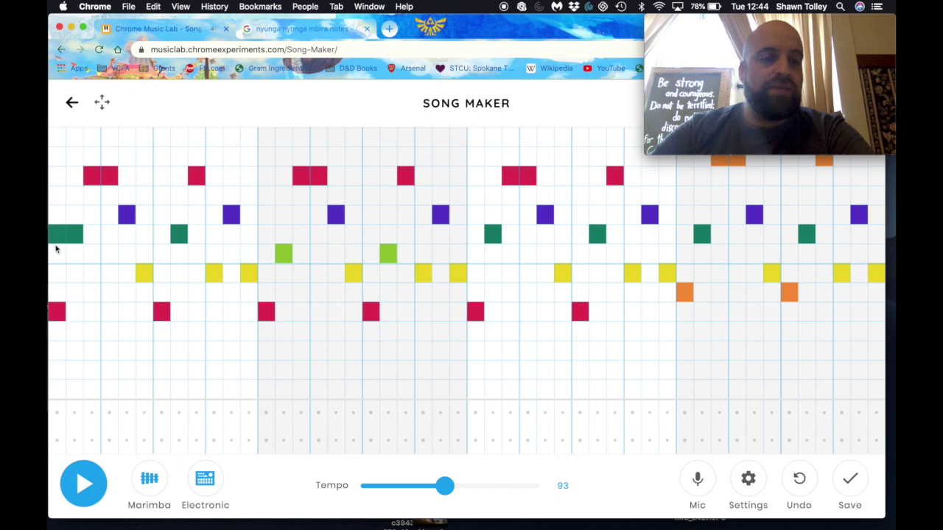
{"action": "left_click", "coordinate": [75, 181]}
{"action": "left_click", "coordinate": [109, 214]}
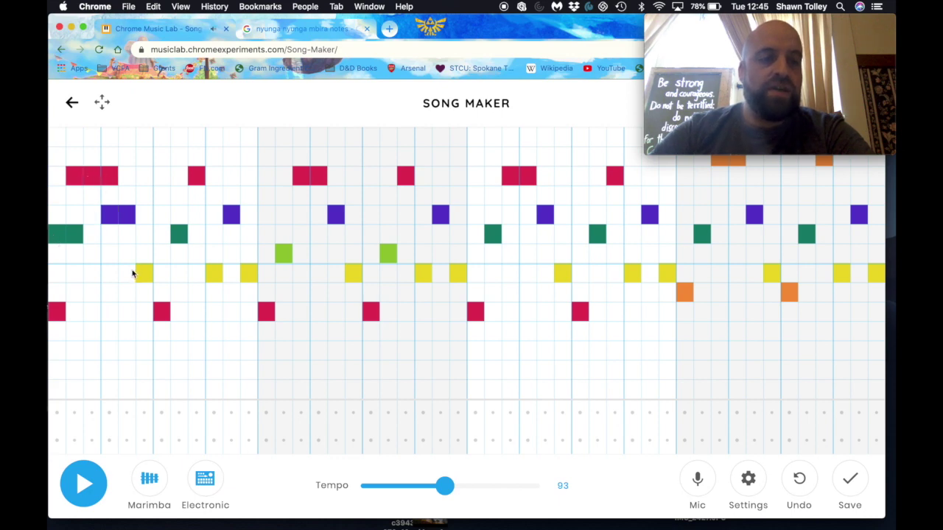
{"action": "left_click", "coordinate": [133, 274]}
{"action": "left_click", "coordinate": [145, 310]}
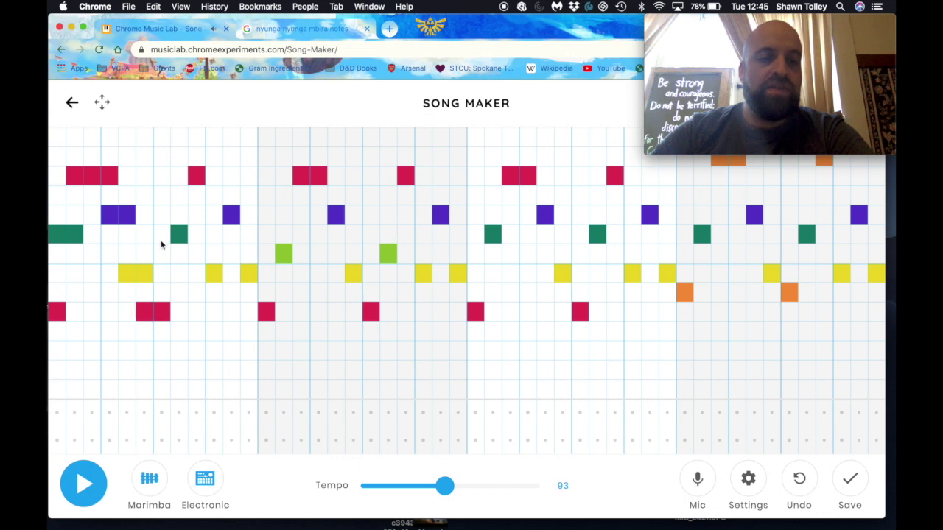
{"action": "left_click", "coordinate": [161, 235]}
{"action": "left_click", "coordinate": [181, 177]}
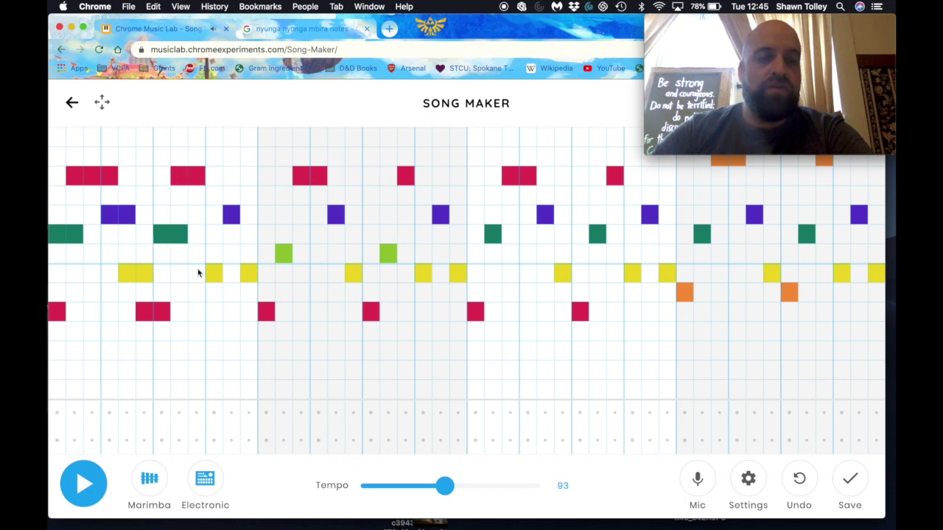
{"action": "left_click", "coordinate": [199, 272]}
{"action": "left_click", "coordinate": [216, 215]}
{"action": "left_click", "coordinate": [231, 272]}
- Continue the second mbira part through the second bar, placing each copied note one column before the original
{"action": "left_click", "coordinate": [283, 175]}
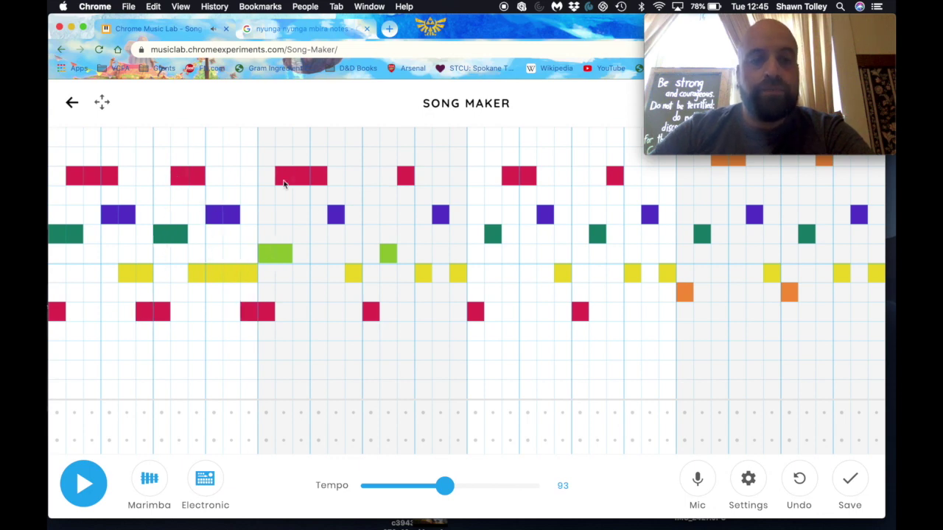
{"action": "left_click", "coordinate": [319, 214]}
{"action": "left_click", "coordinate": [353, 312]}
{"action": "left_click", "coordinate": [389, 175]}
{"action": "left_click", "coordinate": [439, 272]}
{"action": "left_click", "coordinate": [457, 312]}
- Continue the second mbira part through the third bar, copying each note one column earlier on its own row
{"action": "left_click", "coordinate": [493, 176]}
{"action": "left_click", "coordinate": [527, 214]}
{"action": "left_click", "coordinate": [562, 312]}
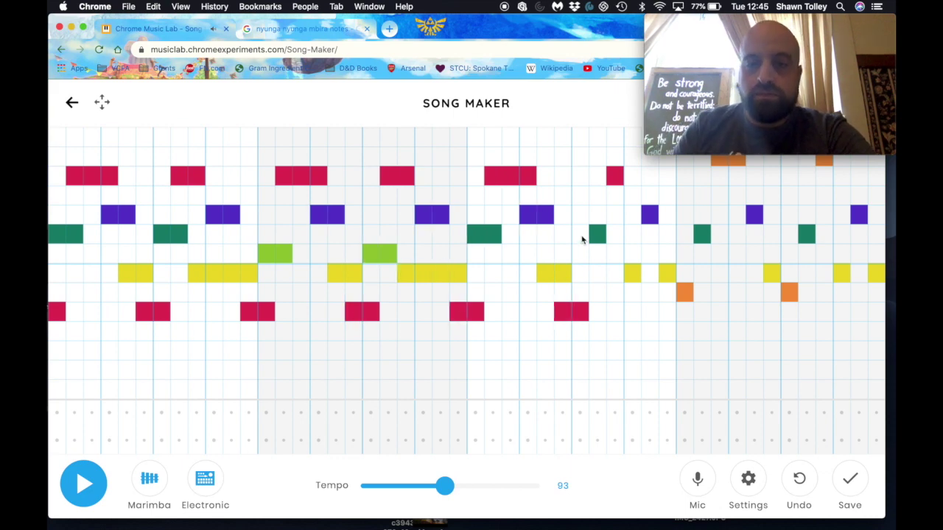
{"action": "left_click", "coordinate": [597, 176]}
{"action": "left_click", "coordinate": [633, 215]}
{"action": "left_click", "coordinate": [667, 292]}
- Complete the second mbira part in the fourth bar, adding a low red note in the last column, and play the full pattern
{"action": "left_click", "coordinate": [737, 214]}
{"action": "left_click", "coordinate": [789, 234]}
{"action": "left_click", "coordinate": [812, 157]}
{"action": "left_click", "coordinate": [810, 160]}
{"action": "left_click", "coordinate": [824, 273]}
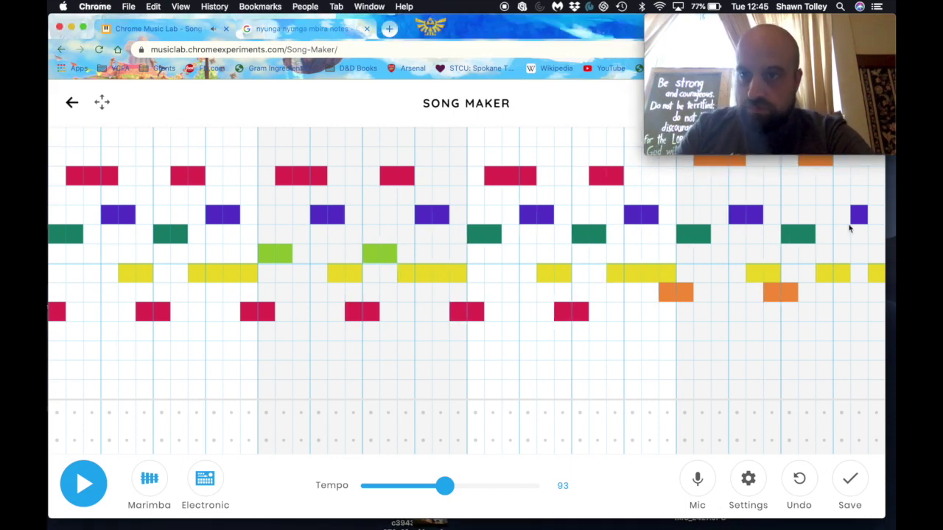
{"action": "left_click", "coordinate": [842, 214]}
{"action": "left_click", "coordinate": [859, 273]}
{"action": "left_click", "coordinate": [877, 311]}
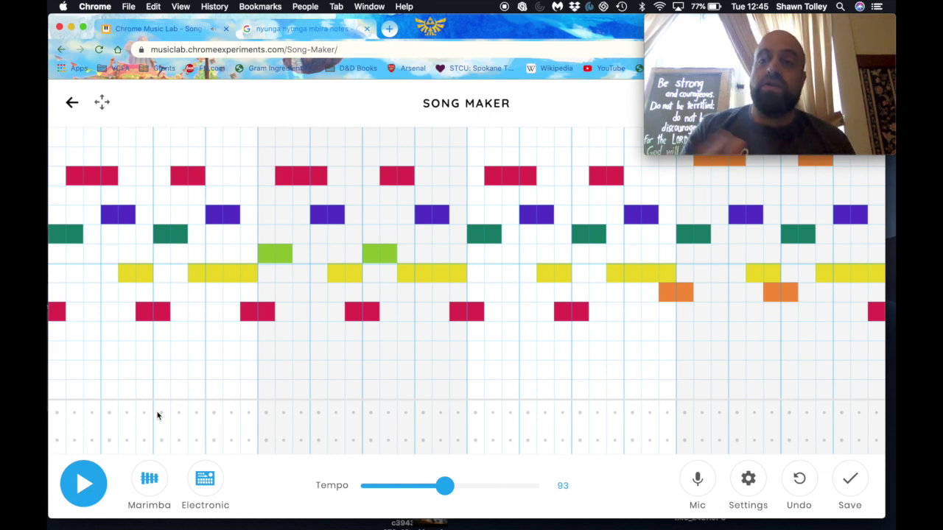
{"action": "left_click", "coordinate": [84, 484]}
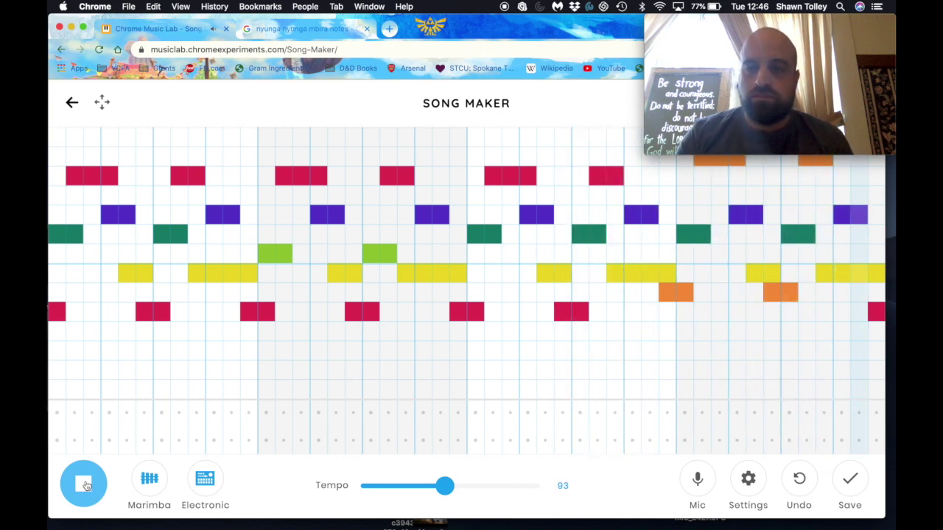
{"action": "left_click", "coordinate": [86, 486]}
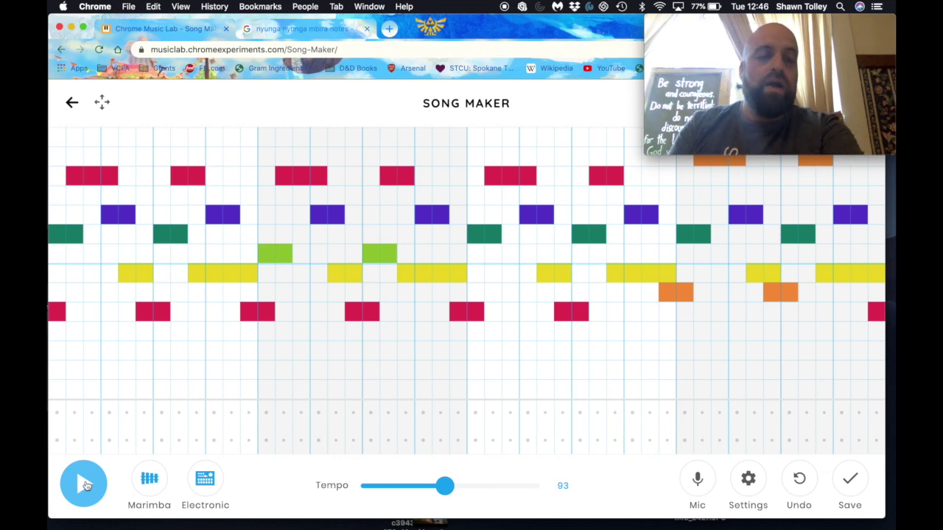
- Change the percussion instrument to Conga
{"action": "left_click", "coordinate": [206, 479]}
{"action": "left_click", "coordinate": [206, 479]}
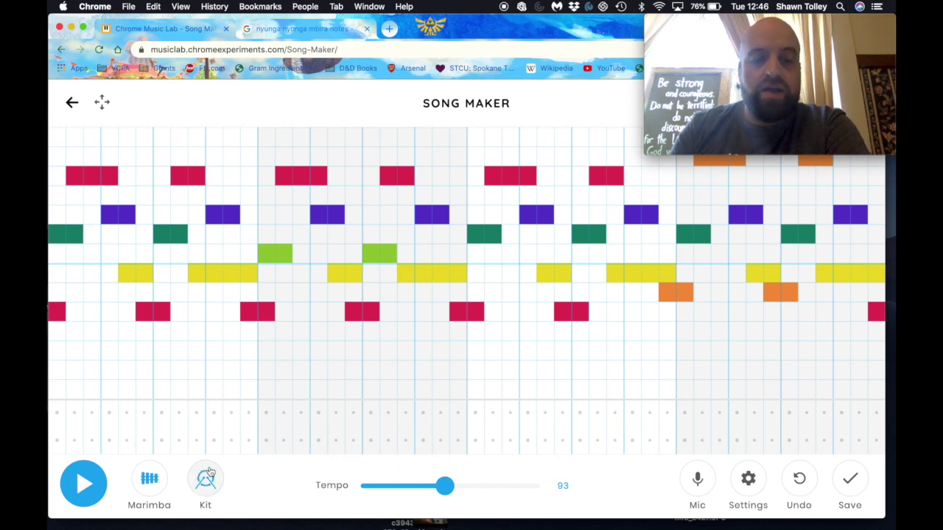
{"action": "left_click", "coordinate": [209, 474]}
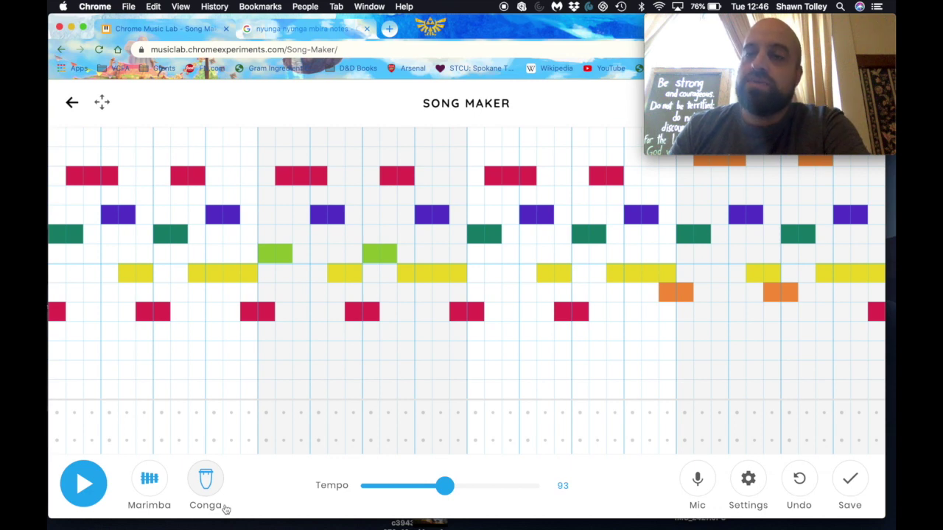
- Add a conga pattern to the first bar with a low hit on each beat's first column and a high hit on its second
{"action": "left_click", "coordinate": [56, 440]}
{"action": "left_click", "coordinate": [74, 412]}
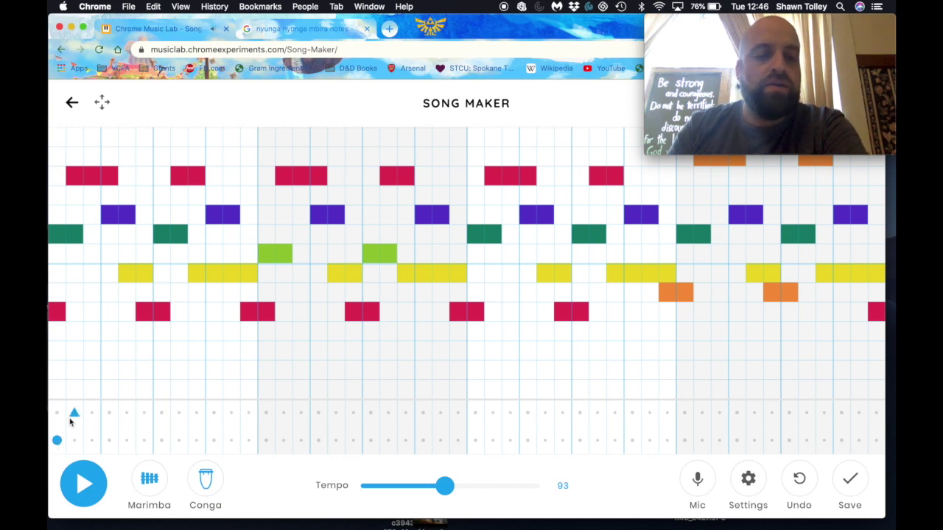
{"action": "left_click", "coordinate": [109, 440]}
{"action": "left_click", "coordinate": [126, 412]}
{"action": "left_click", "coordinate": [161, 440]}
{"action": "left_click", "coordinate": [179, 412]}
{"action": "left_click", "coordinate": [213, 441]}
{"action": "left_click", "coordinate": [249, 412]}
{"action": "left_click", "coordinate": [232, 413]}
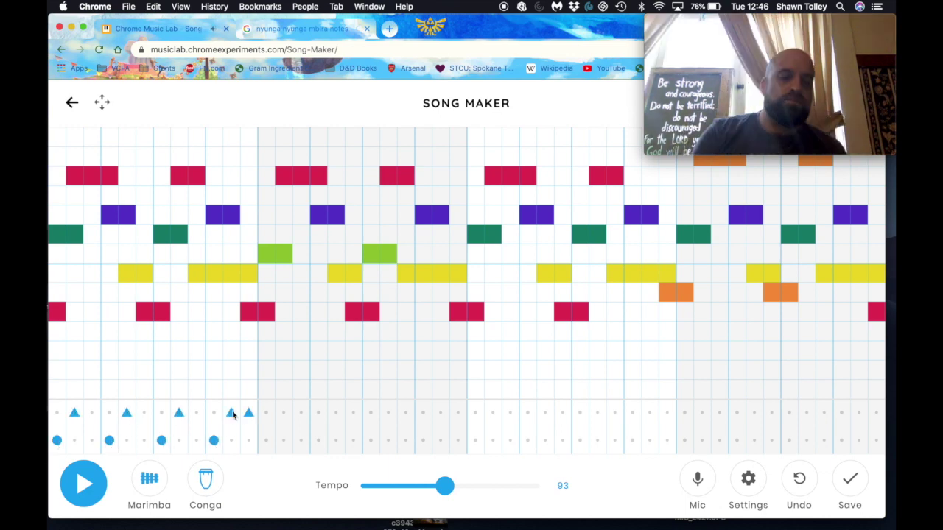
{"action": "left_click", "coordinate": [249, 412]}
- Fill the second bar's conga pattern with a low hit on each beat's first column and high hits on its second and third
{"action": "left_click", "coordinate": [266, 440]}
{"action": "left_click", "coordinate": [283, 413]}
{"action": "left_click", "coordinate": [301, 413]}
{"action": "left_click", "coordinate": [318, 440]}
{"action": "left_click", "coordinate": [336, 412]}
{"action": "left_click", "coordinate": [353, 412]}
{"action": "left_click", "coordinate": [371, 441]}
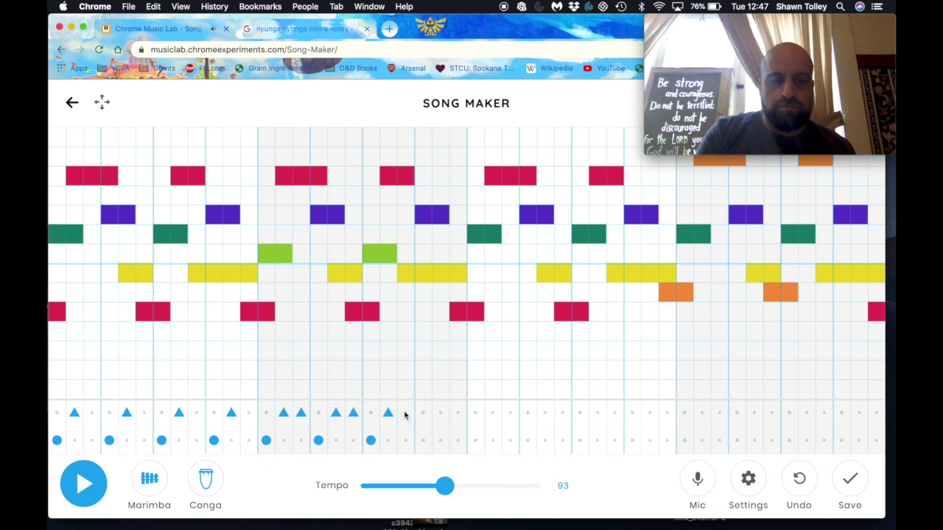
- Reverse the conga pattern in the third bar, placing a high hit on each beat's first column and a low hit on its second
{"action": "left_click", "coordinate": [475, 413]}
{"action": "left_click", "coordinate": [493, 441]}
{"action": "left_click", "coordinate": [527, 413]}
{"action": "left_click", "coordinate": [545, 440]}
{"action": "left_click", "coordinate": [579, 412]}
{"action": "left_click", "coordinate": [597, 441]}
{"action": "left_click", "coordinate": [632, 412]}
{"action": "left_click", "coordinate": [649, 440]}
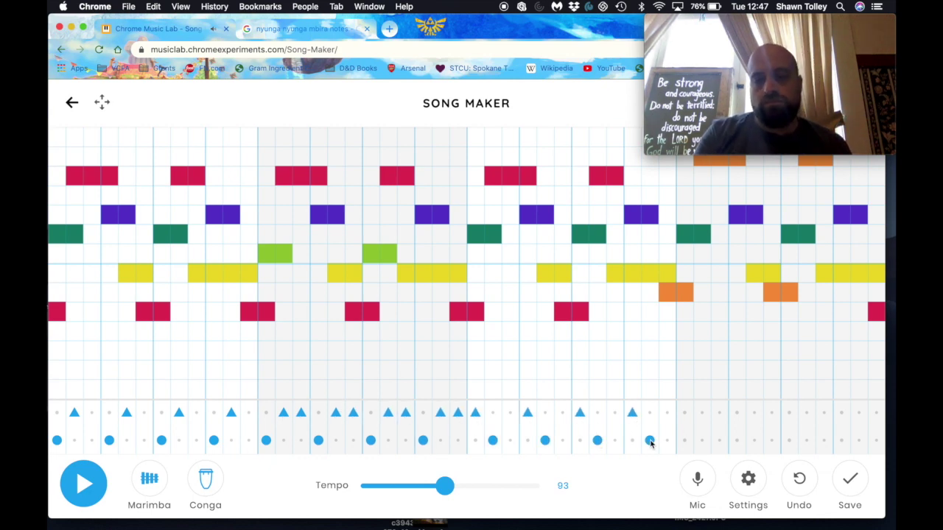
- Fill the fourth bar's conga pattern with one high hit followed by two low hits per beat, and play the song
{"action": "left_click", "coordinate": [736, 412]}
{"action": "left_click_drag", "start_coordinate": [755, 441], "coordinate": [772, 441]}
{"action": "left_click", "coordinate": [789, 412]}
{"action": "left_click_drag", "start_coordinate": [806, 440], "coordinate": [875, 441]}
{"action": "left_click", "coordinate": [841, 413]}
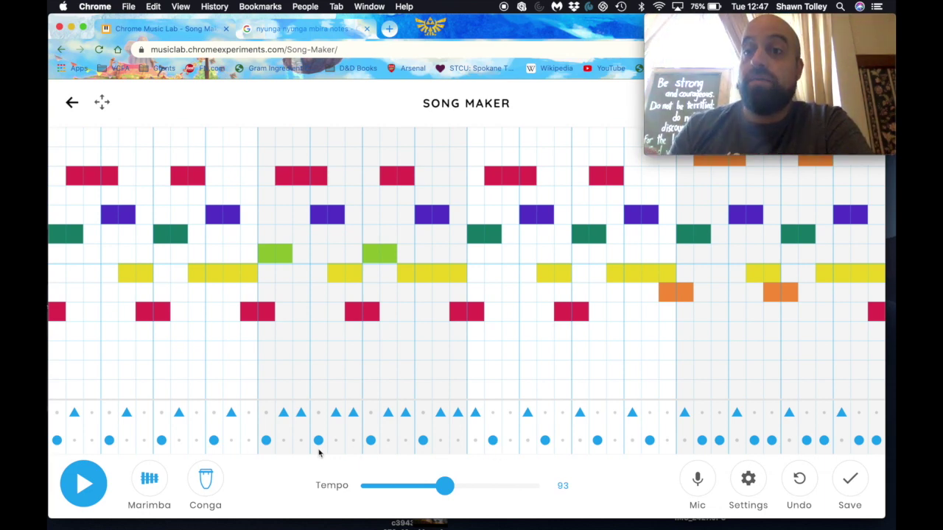
{"action": "left_click", "coordinate": [98, 483]}
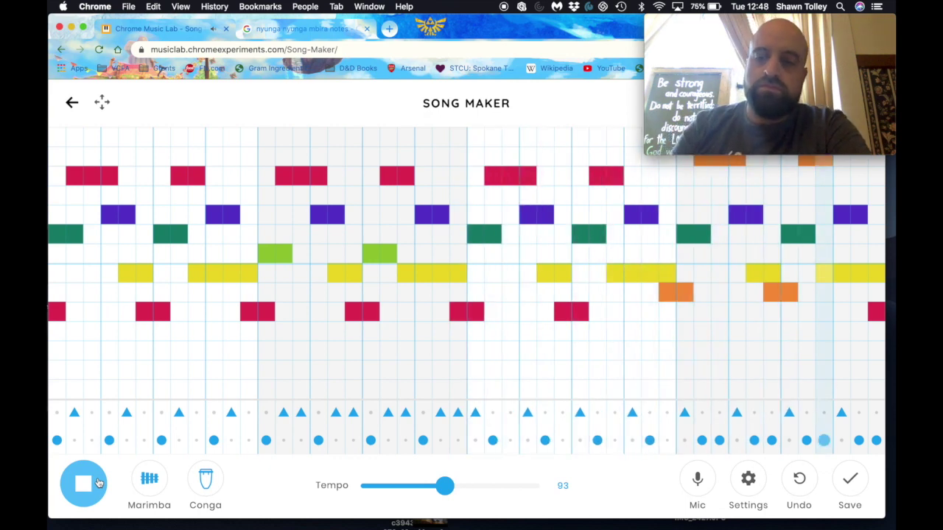
{"action": "left_click", "coordinate": [98, 483]}
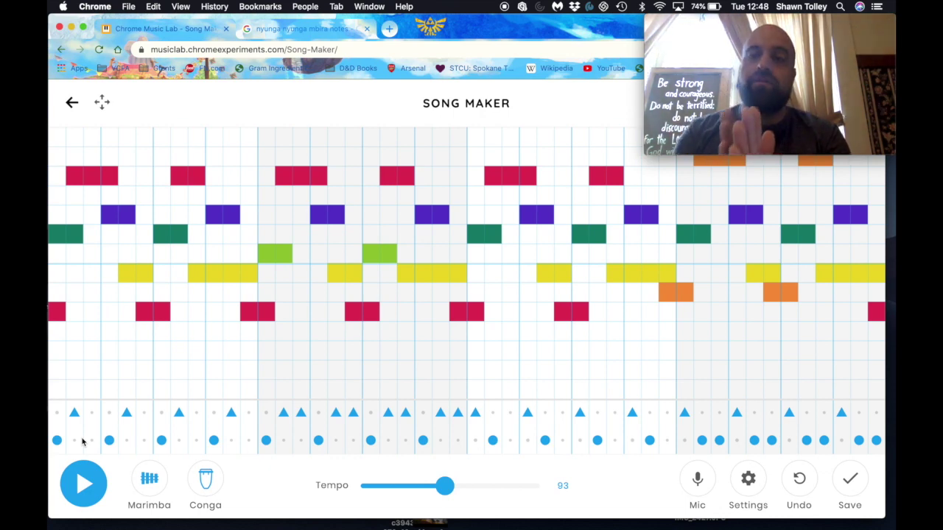
- Remove the second mbira part from the first bar by erasing each copied note one column before its original
{"action": "left_click", "coordinate": [58, 235]}
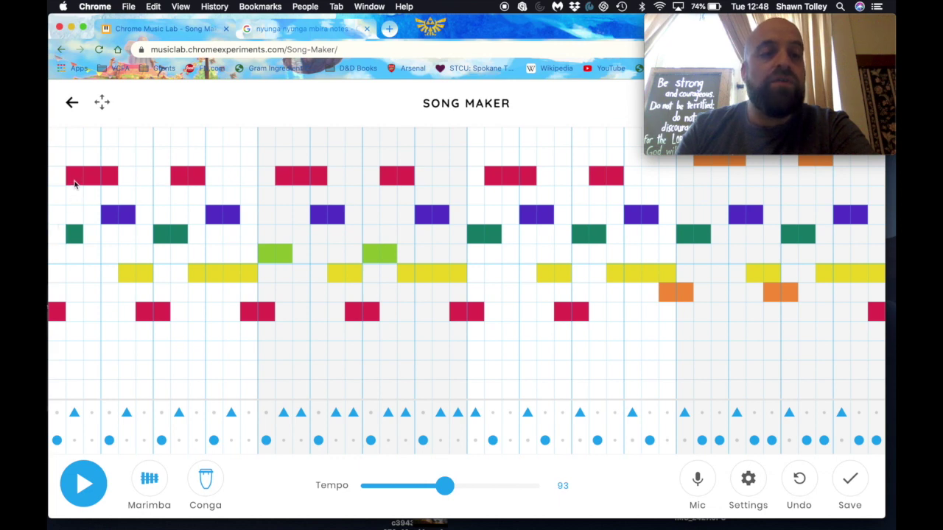
{"action": "left_click", "coordinate": [74, 177]}
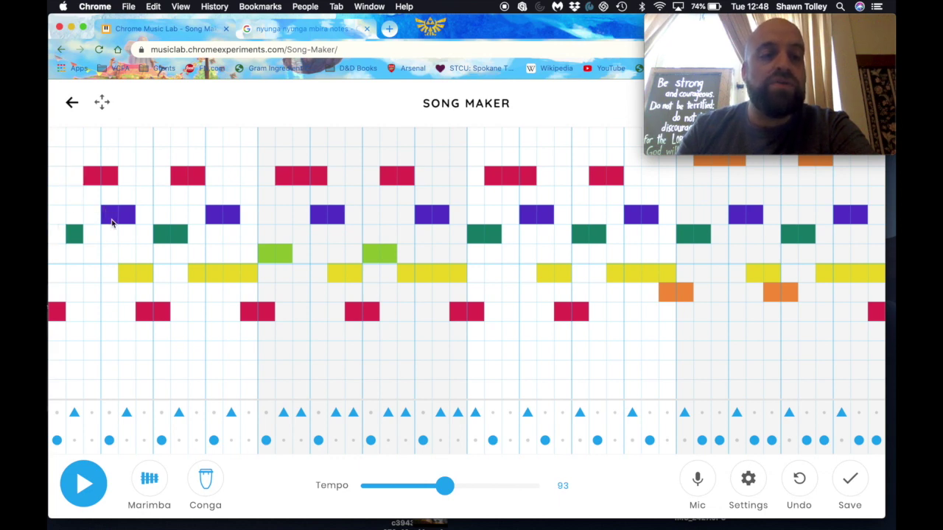
{"action": "left_click", "coordinate": [111, 216]}
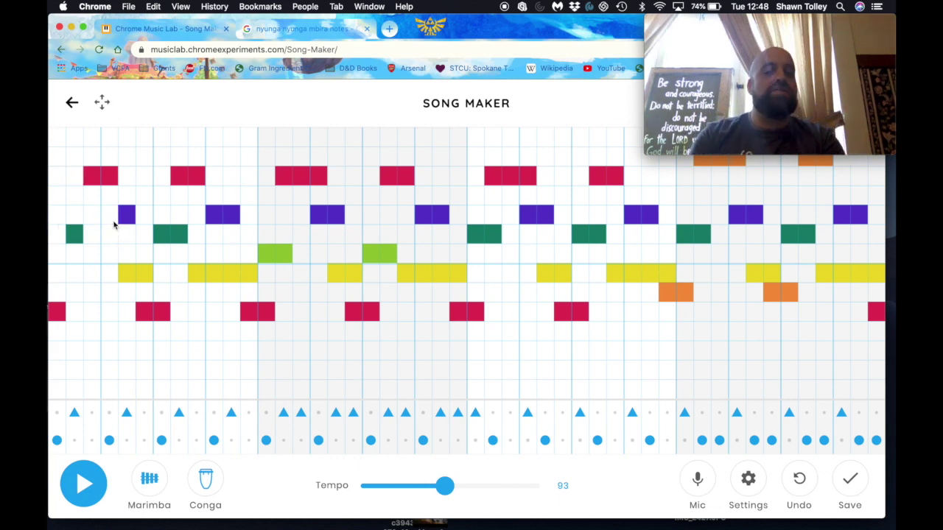
{"action": "left_click", "coordinate": [124, 275]}
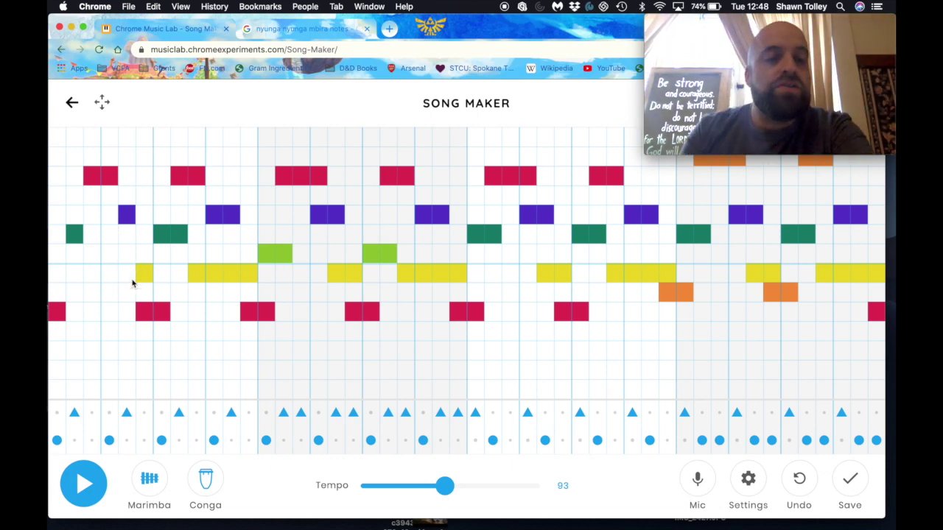
{"action": "left_click", "coordinate": [142, 310]}
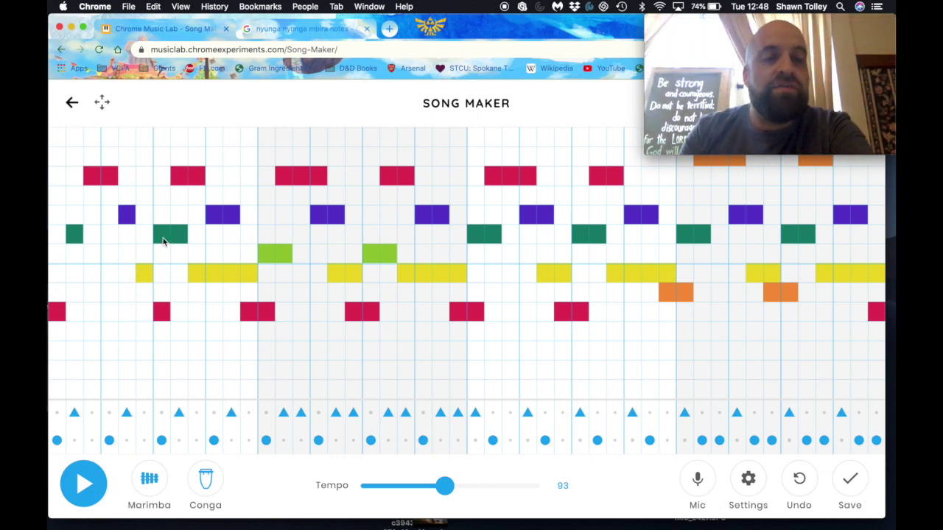
{"action": "left_click", "coordinate": [162, 234]}
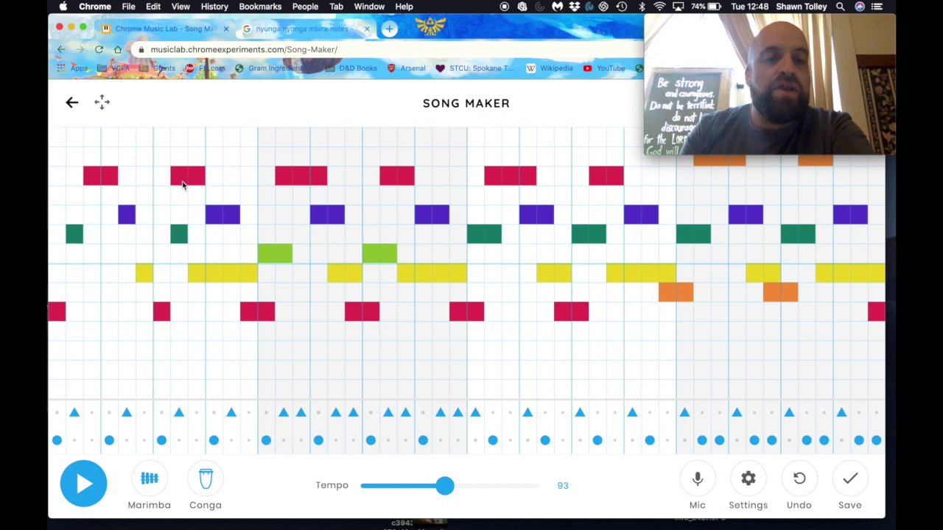
{"action": "left_click", "coordinate": [184, 180]}
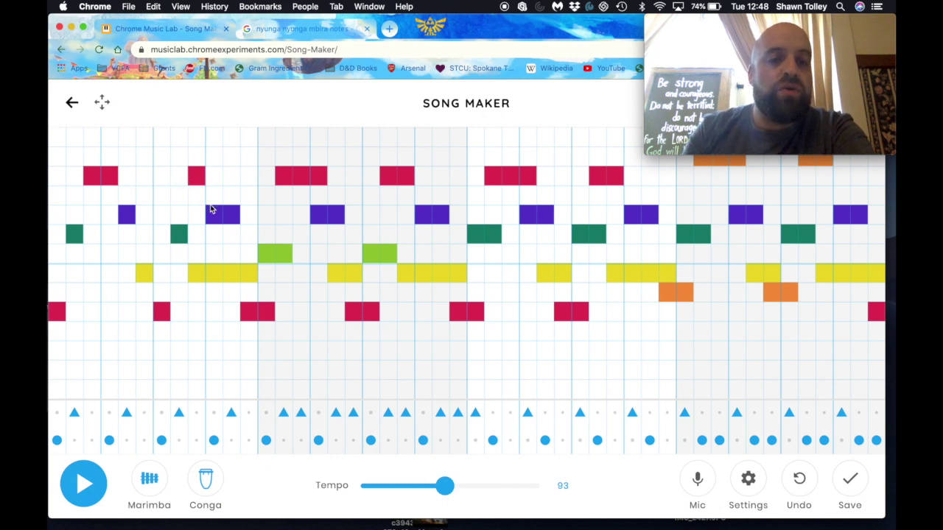
{"action": "left_click", "coordinate": [211, 218]}
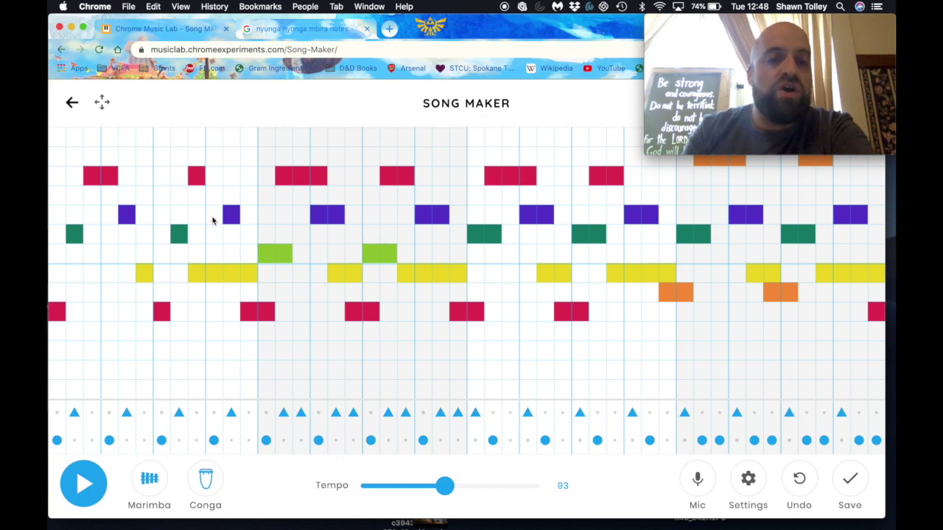
{"action": "left_click", "coordinate": [197, 275]}
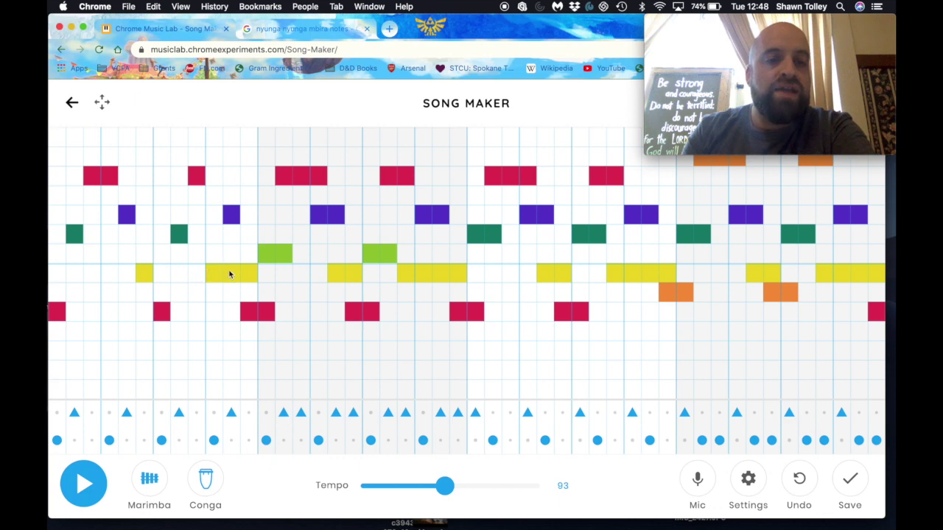
{"action": "left_click", "coordinate": [231, 274]}
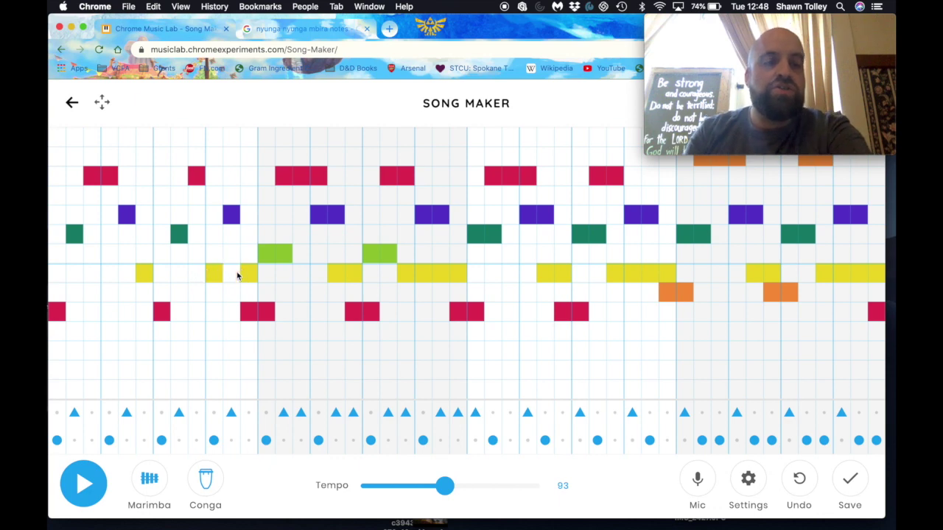
{"action": "left_click", "coordinate": [249, 308]}
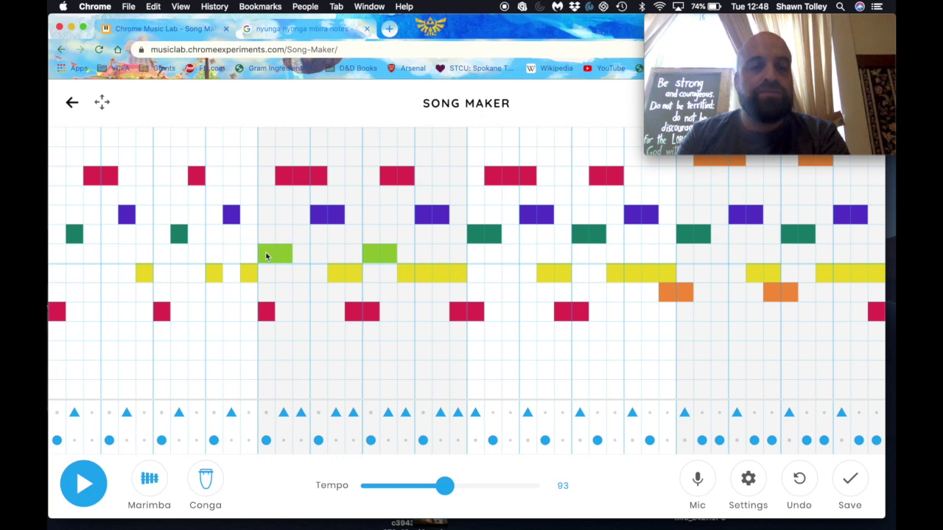
- Erase the second mbira part's copied notes across the second bar, keeping the original pattern notes
{"action": "left_click", "coordinate": [265, 255]}
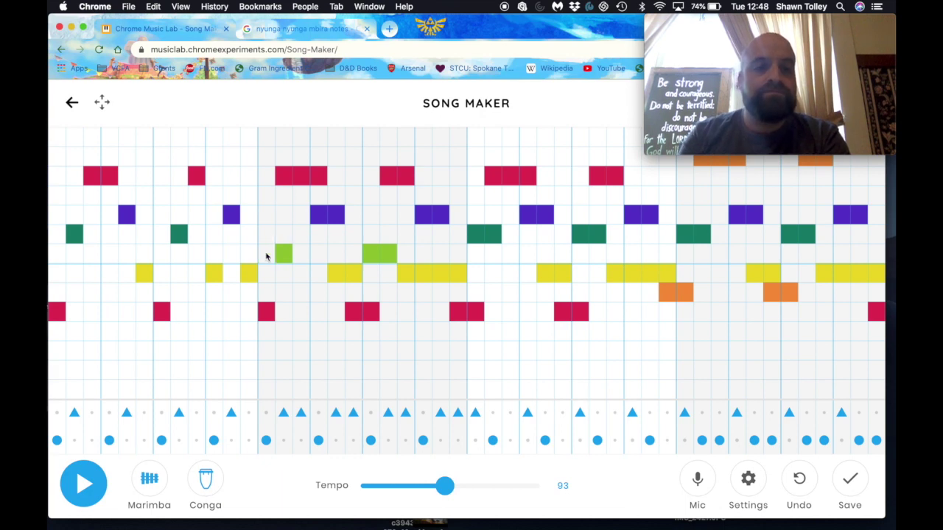
{"action": "left_click", "coordinate": [285, 179]}
{"action": "left_click", "coordinate": [317, 214]}
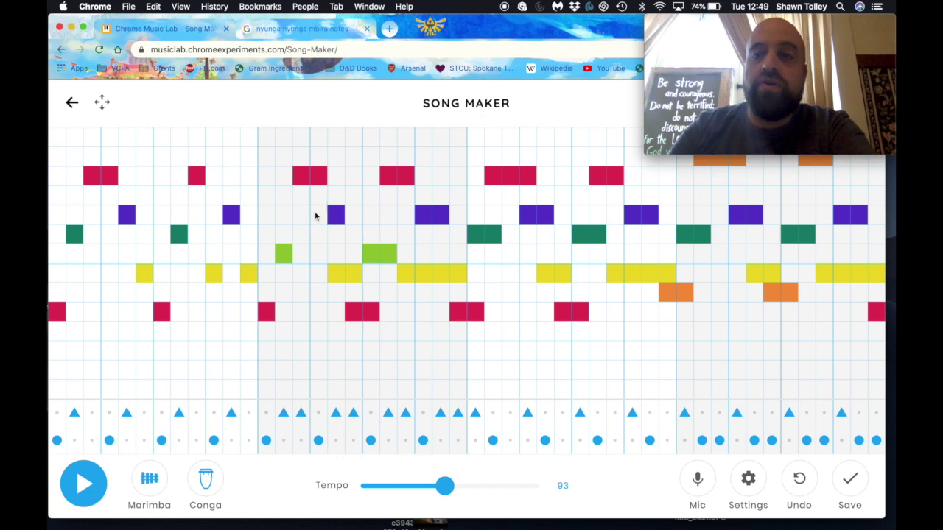
{"action": "left_click", "coordinate": [336, 273]}
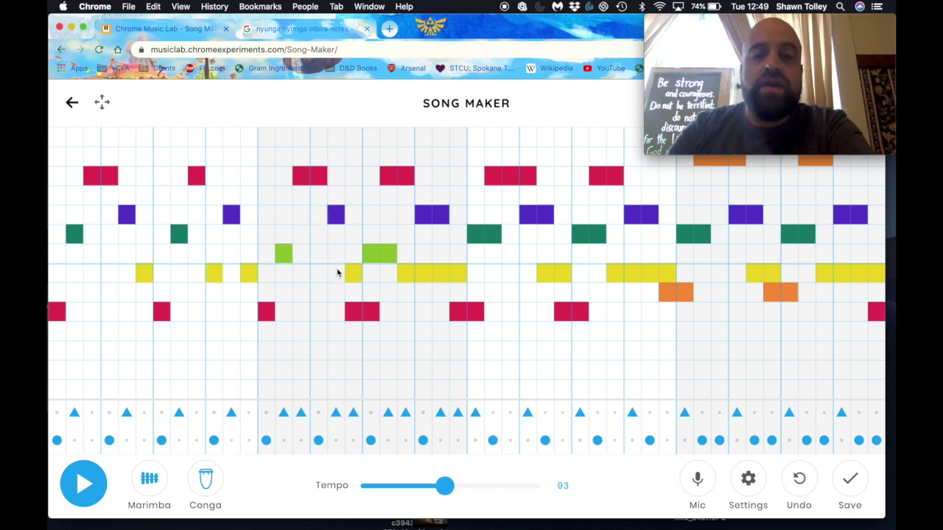
{"action": "left_click", "coordinate": [353, 310]}
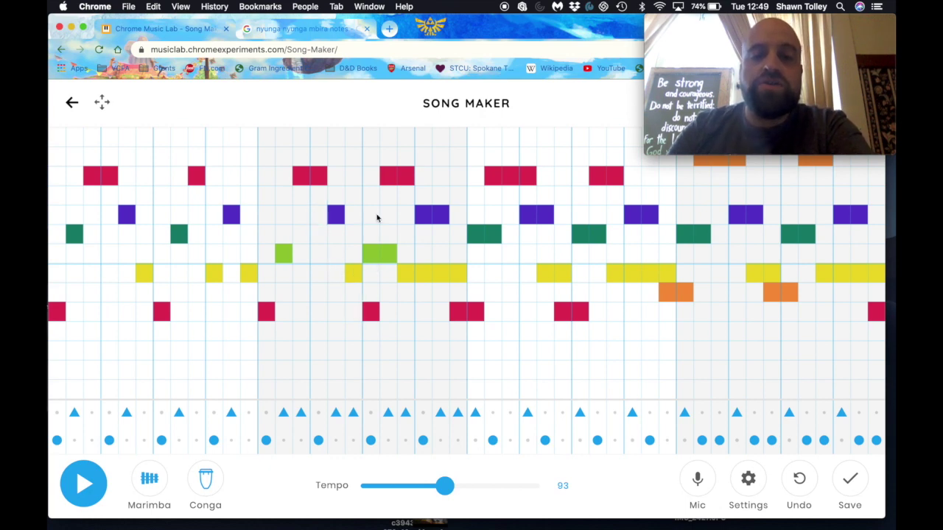
{"action": "left_click", "coordinate": [368, 253]}
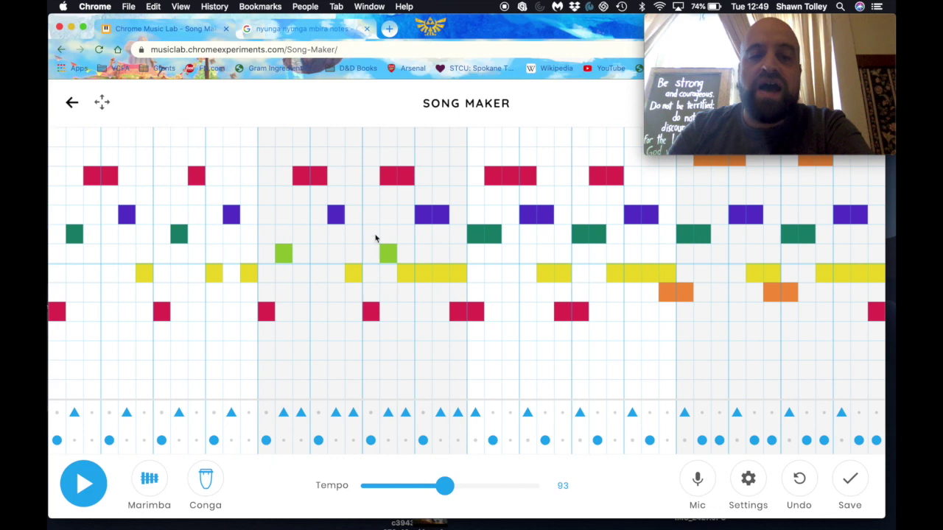
{"action": "left_click", "coordinate": [390, 181]}
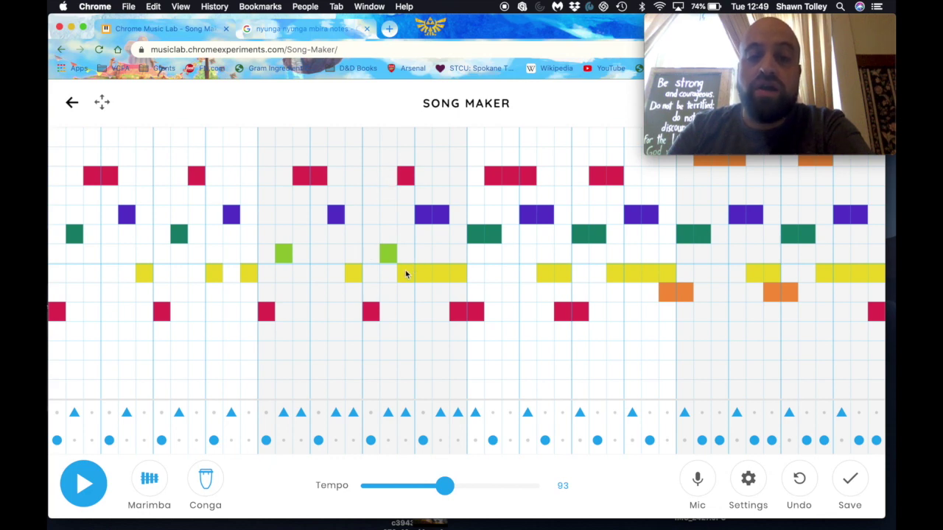
{"action": "left_click", "coordinate": [405, 274]}
{"action": "left_click", "coordinate": [428, 215]}
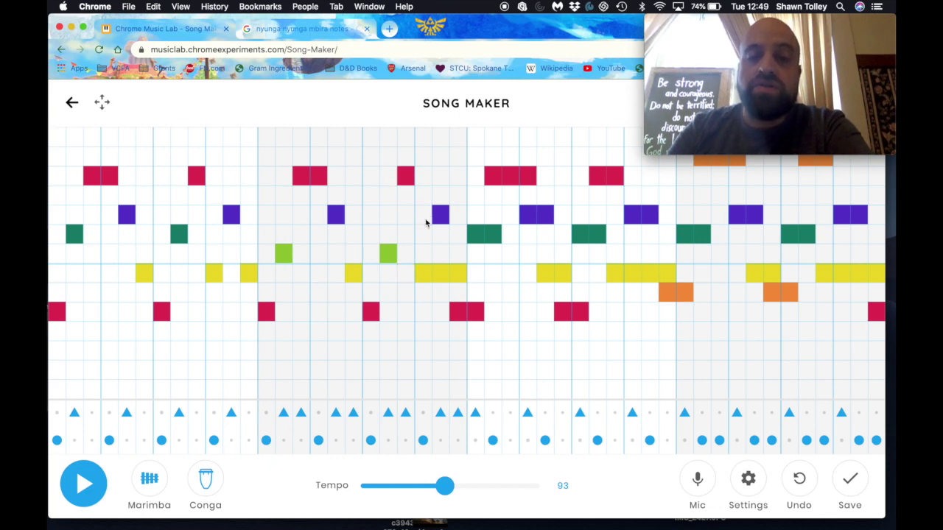
{"action": "left_click", "coordinate": [441, 277]}
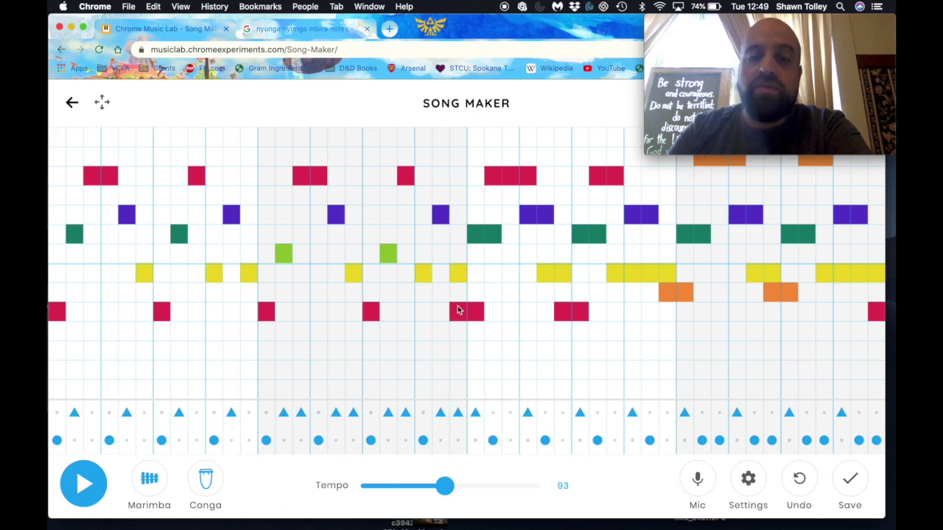
{"action": "left_click", "coordinate": [457, 314]}
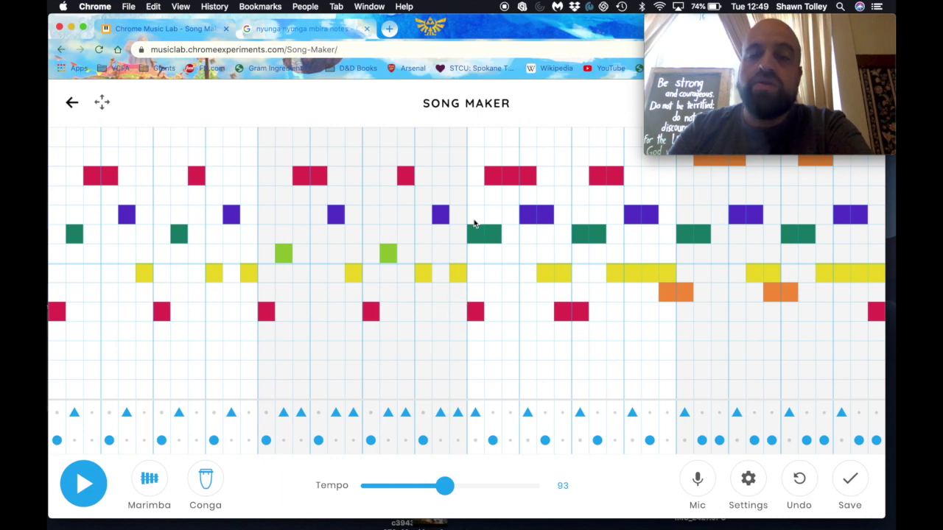
- Erase the second mbira part's copied notes across the third bar, keeping the original pattern notes
{"action": "left_click", "coordinate": [527, 214]}
{"action": "left_click", "coordinate": [544, 273]}
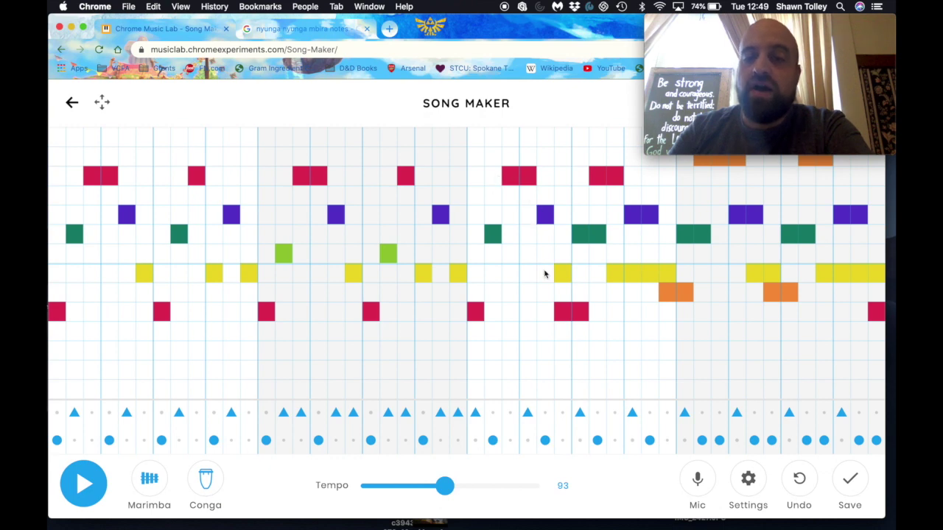
{"action": "left_click", "coordinate": [564, 311]}
{"action": "left_click", "coordinate": [582, 235]}
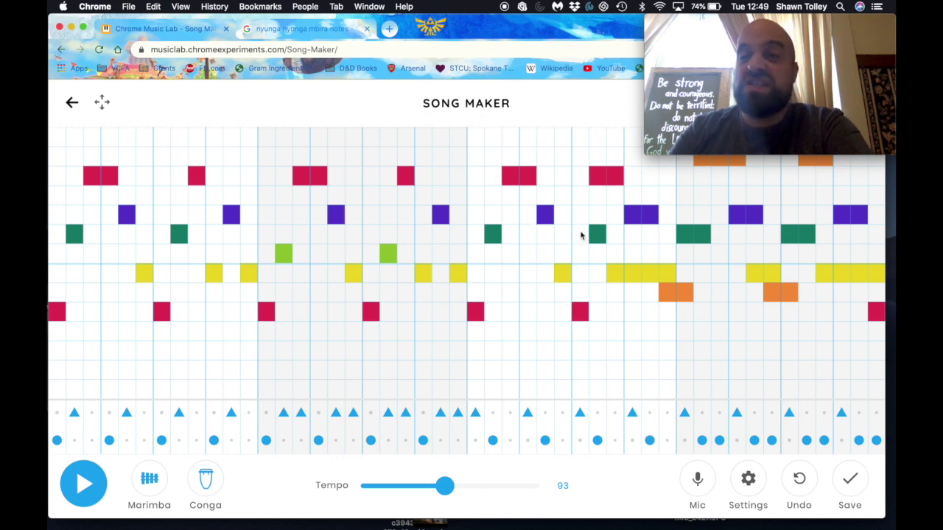
{"action": "left_click", "coordinate": [597, 177]}
{"action": "left_click", "coordinate": [617, 272]}
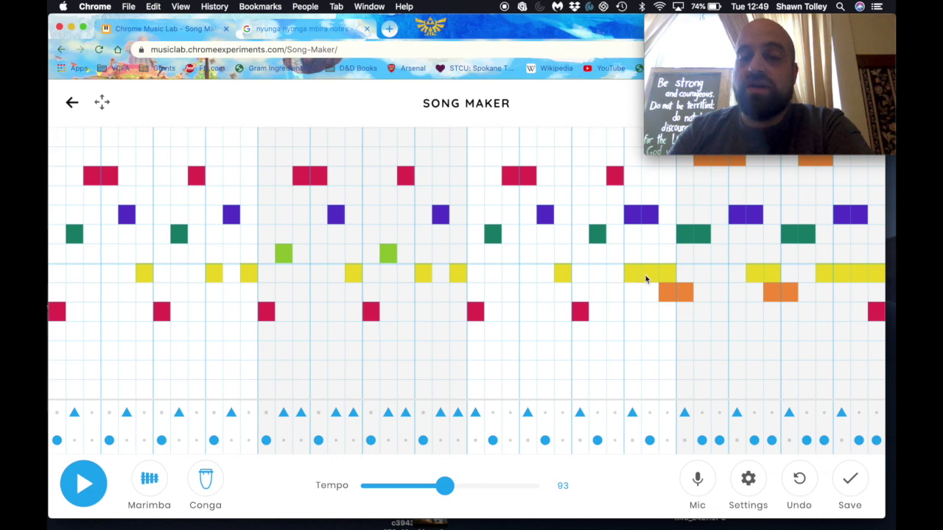
{"action": "left_click", "coordinate": [648, 274]}
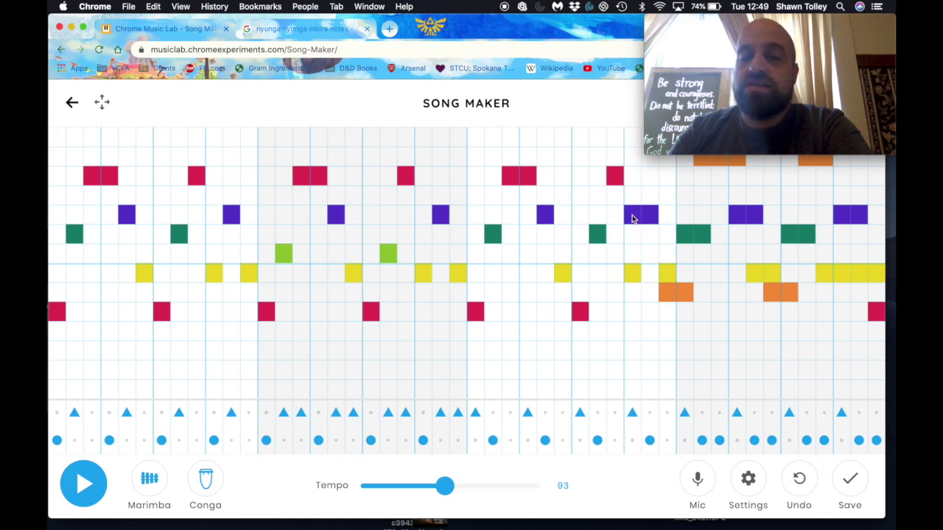
{"action": "left_click", "coordinate": [635, 215]}
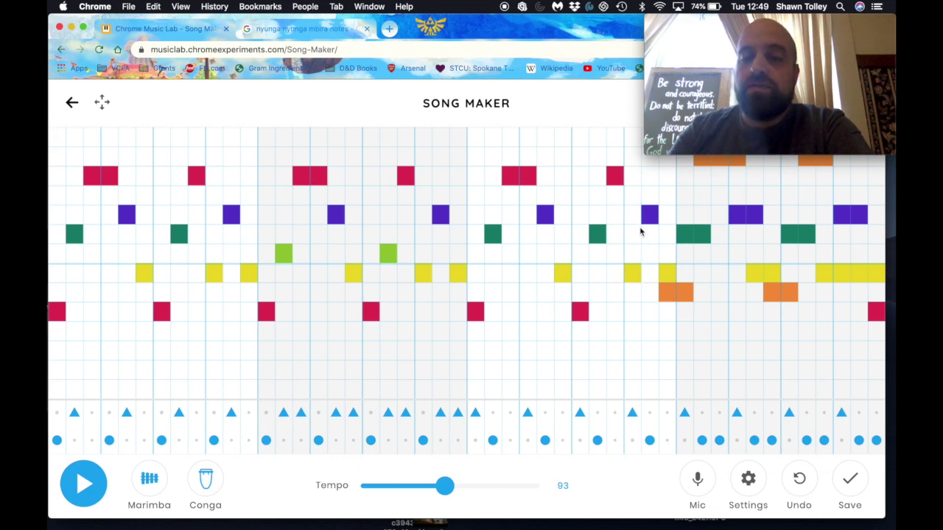
{"action": "left_click", "coordinate": [666, 293]}
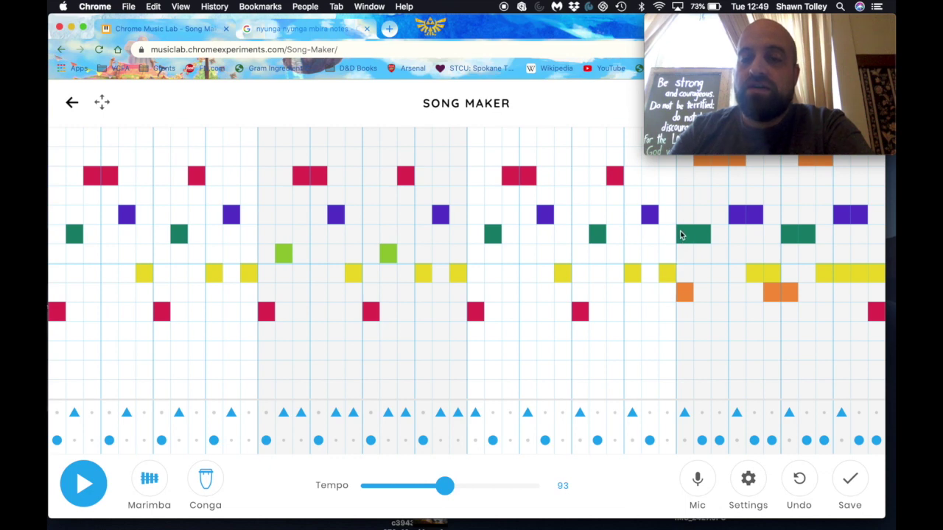
- Remove the second mbira part from the fourth bar by erasing each copied note, including the final low red one
{"action": "left_click", "coordinate": [684, 234]}
{"action": "left_click", "coordinate": [701, 161]}
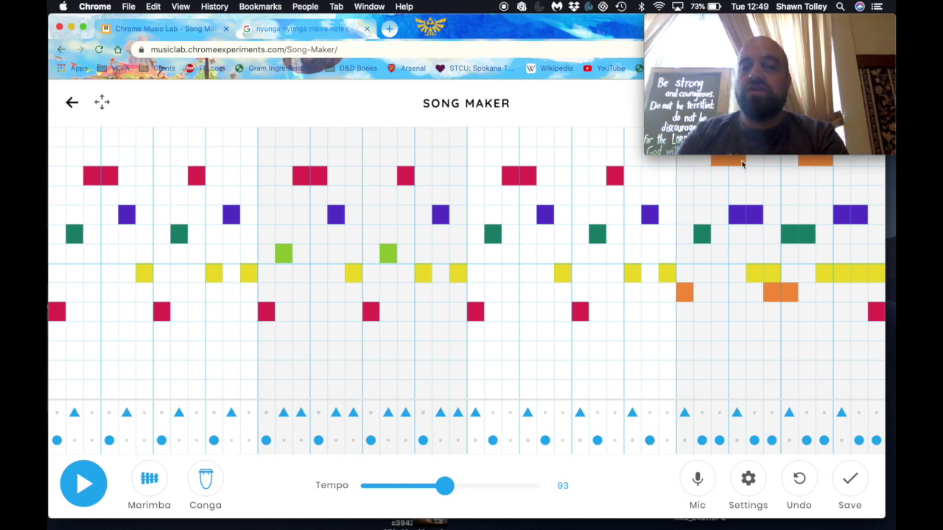
{"action": "left_click", "coordinate": [738, 214]}
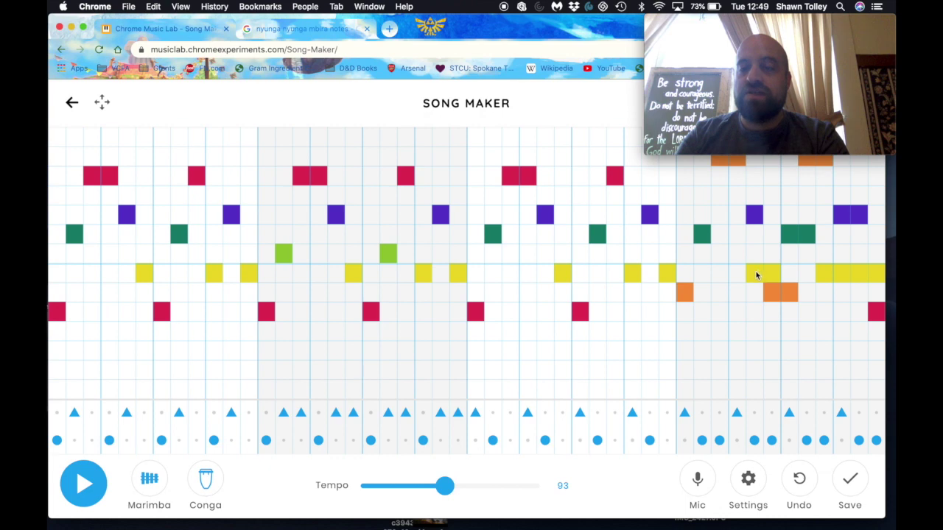
{"action": "left_click", "coordinate": [772, 295]}
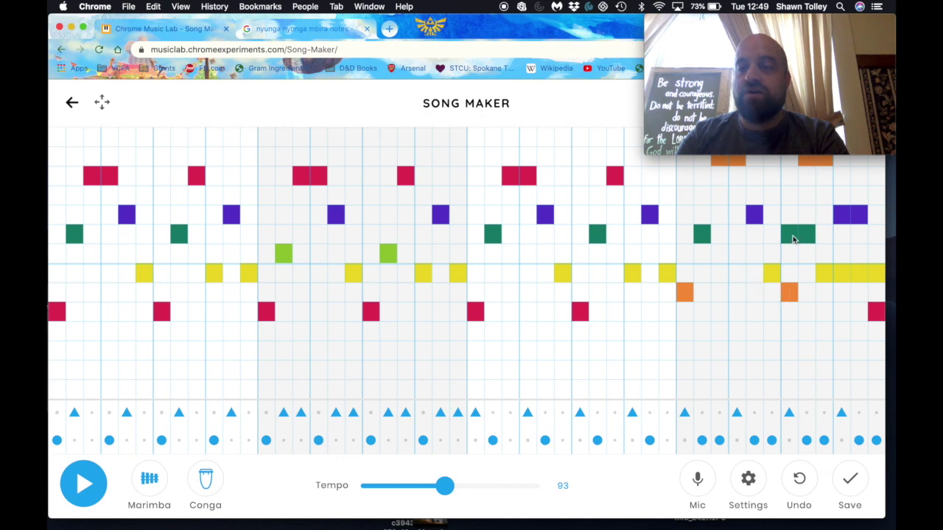
{"action": "left_click", "coordinate": [808, 160]}
{"action": "left_click", "coordinate": [841, 214]}
{"action": "left_click", "coordinate": [825, 272]}
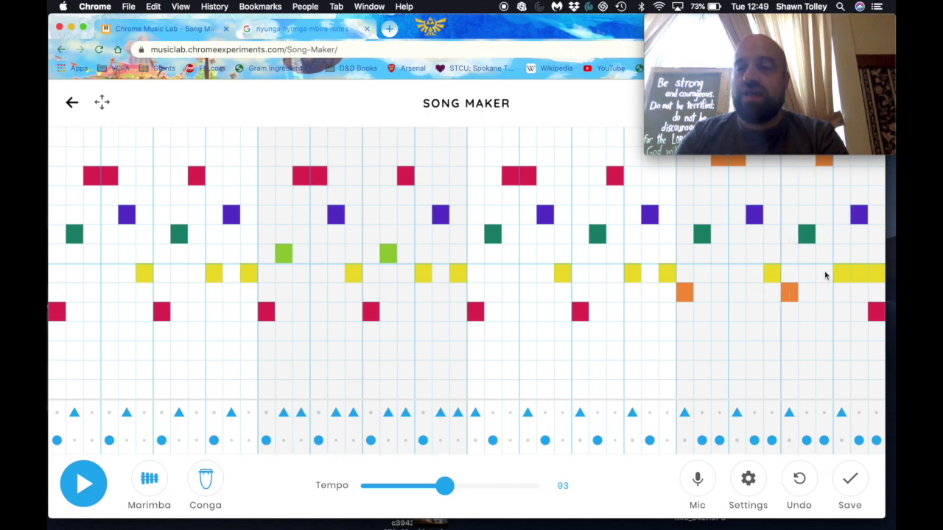
{"action": "left_click", "coordinate": [860, 279]}
{"action": "left_click", "coordinate": [878, 311]}
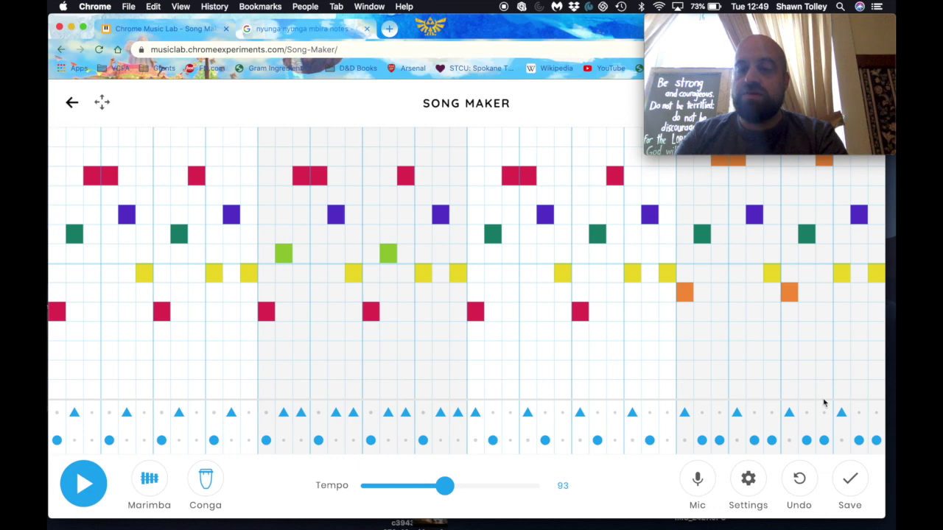
- Extend the song's pitch range by one octave in the settings
{"action": "left_click", "coordinate": [751, 483]}
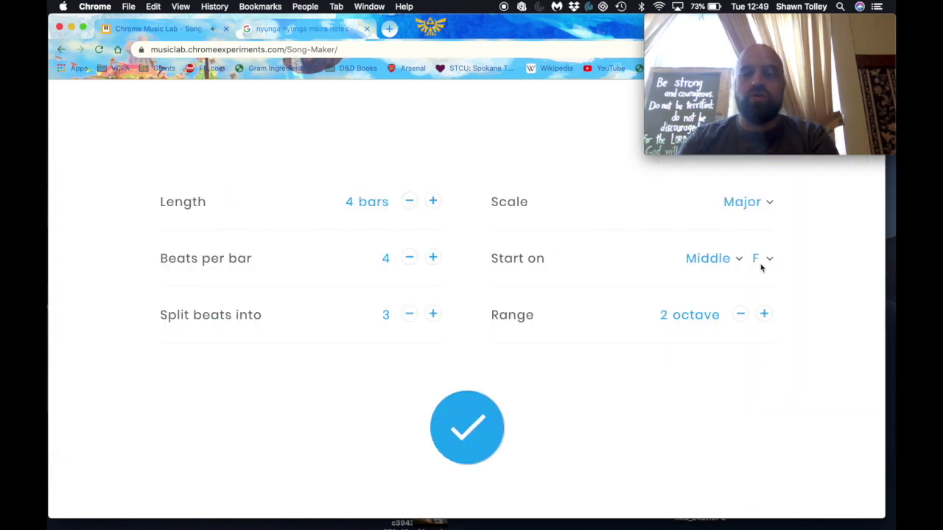
{"action": "left_click", "coordinate": [763, 315]}
{"action": "left_click", "coordinate": [498, 418]}
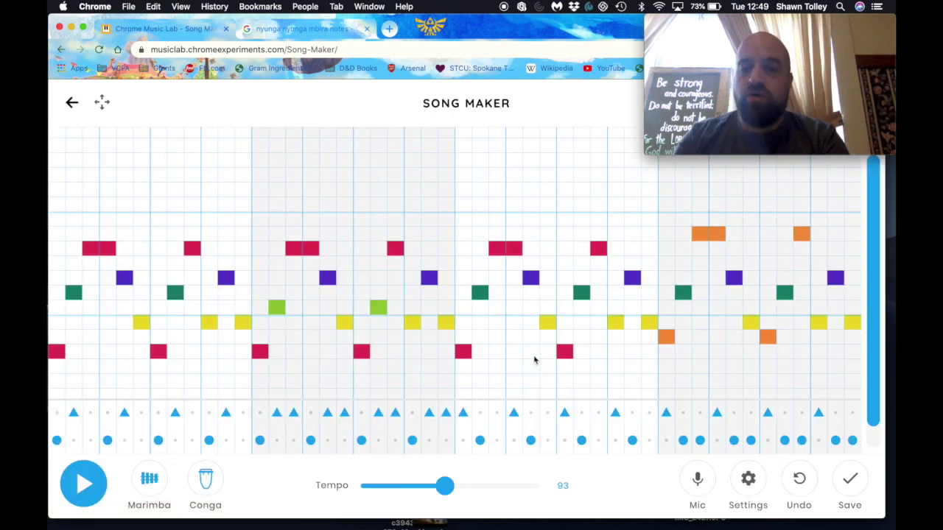
- Start a higher-octave second part in the first bar, one column ahead of the original: green, two reds, then purple
{"action": "left_click", "coordinate": [57, 189]}
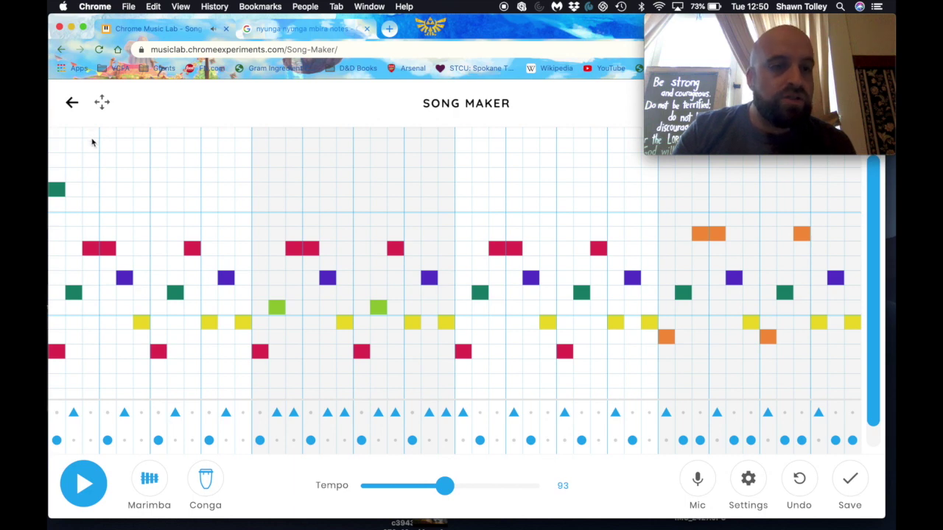
{"action": "scroll", "coordinate": [92, 142], "scroll_direction": "up", "scroll_amount": 1}
{"action": "left_click", "coordinate": [90, 148]}
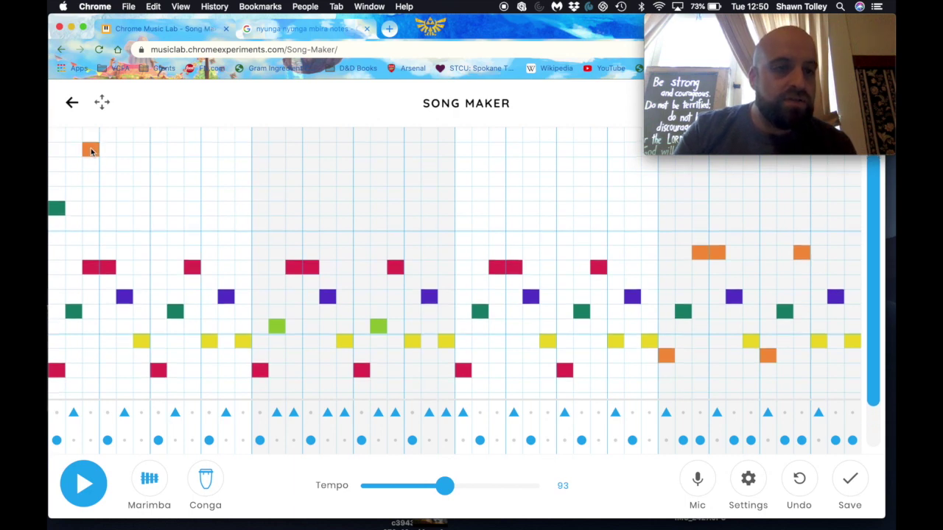
{"action": "left_click", "coordinate": [91, 150]}
{"action": "left_click", "coordinate": [92, 164]}
{"action": "left_click", "coordinate": [75, 164]}
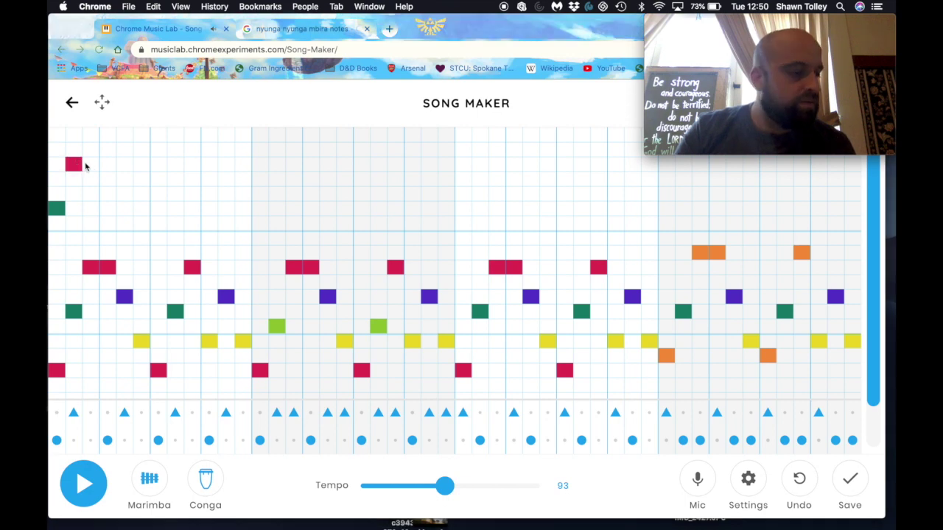
{"action": "left_click", "coordinate": [92, 165]}
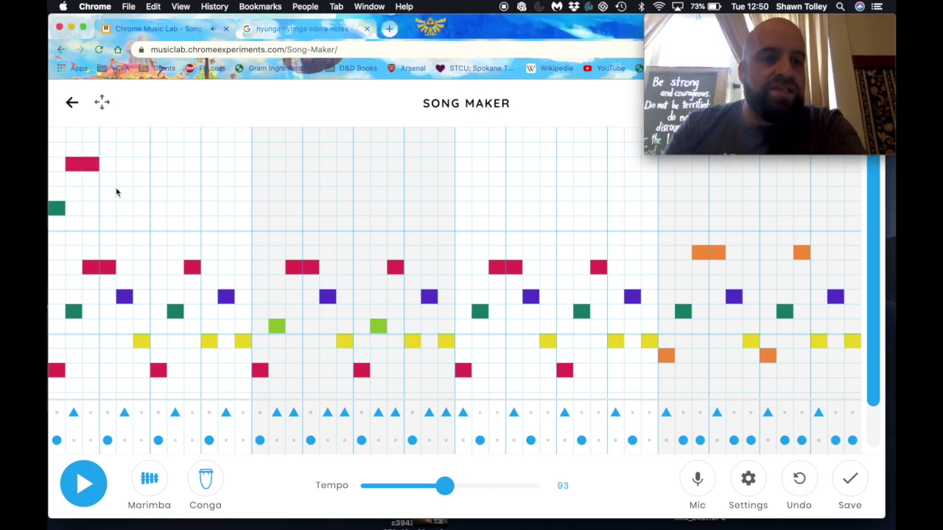
{"action": "left_click", "coordinate": [108, 199]}
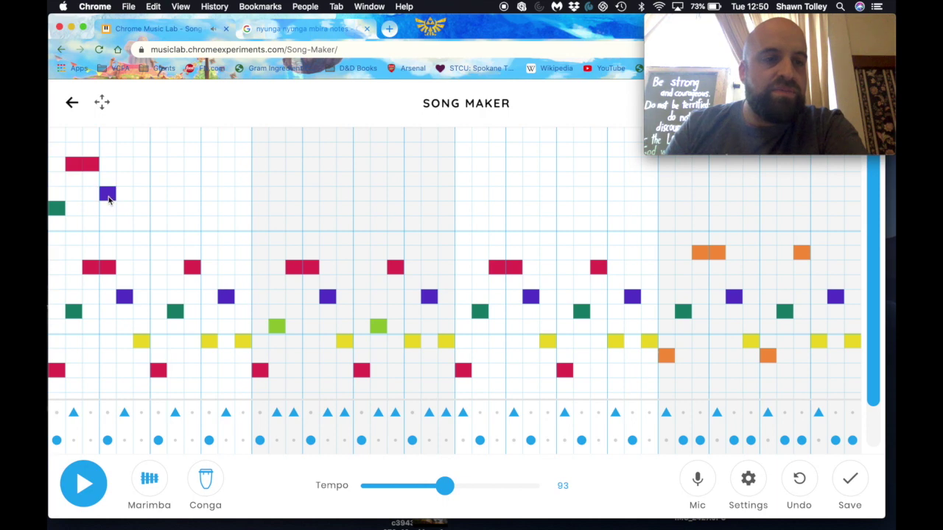
- Complete the first bar's second part with the original's remaining notes, each an octave higher and one column earlier
{"action": "left_click", "coordinate": [130, 265]}
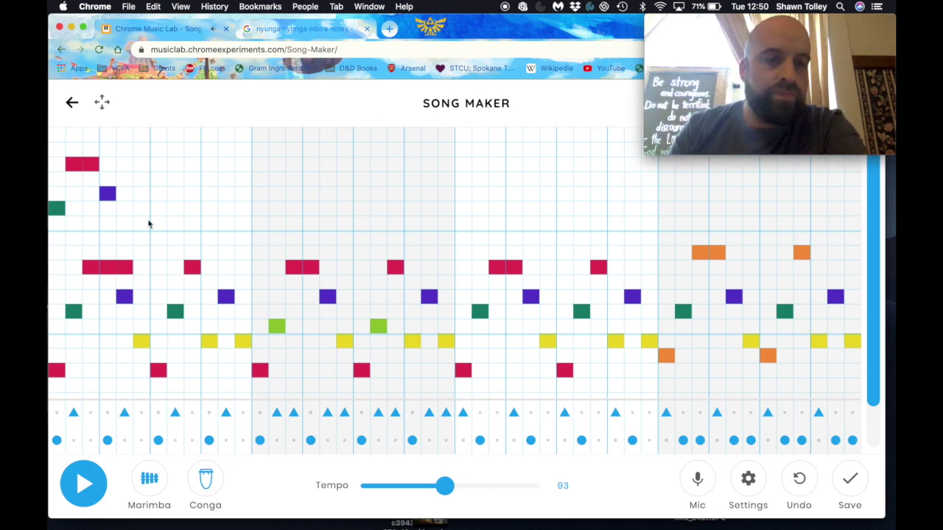
{"action": "key", "text": "super+z"}
{"action": "left_click", "coordinate": [127, 242]}
{"action": "left_click", "coordinate": [141, 267]}
{"action": "left_click", "coordinate": [158, 208]}
{"action": "left_click", "coordinate": [175, 164]}
{"action": "left_click", "coordinate": [192, 238]}
{"action": "left_click", "coordinate": [209, 194]}
- Copy the second bar's mbira pattern into the second part, each note an octave higher and one column earlier
{"action": "left_click", "coordinate": [285, 164]}
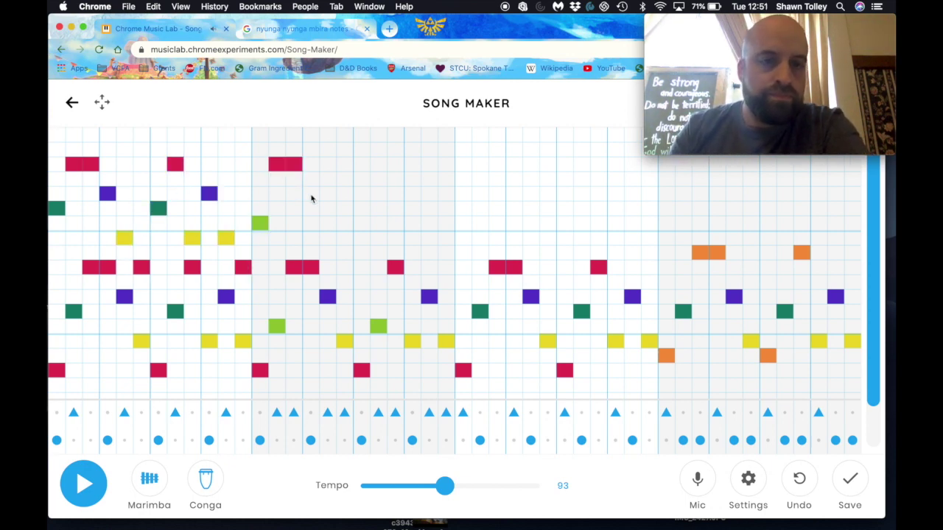
{"action": "left_click", "coordinate": [310, 193]}
{"action": "left_click", "coordinate": [378, 164]}
{"action": "left_click", "coordinate": [411, 194]}
{"action": "left_click", "coordinate": [446, 268]}
- Add the second part across the third bar an octave higher and one column earlier, ending with an orange note
{"action": "left_click", "coordinate": [488, 164]}
{"action": "left_click", "coordinate": [564, 209]}
{"action": "left_click", "coordinate": [581, 164]}
{"action": "left_click", "coordinate": [598, 238]}
{"action": "left_click", "coordinate": [615, 193]}
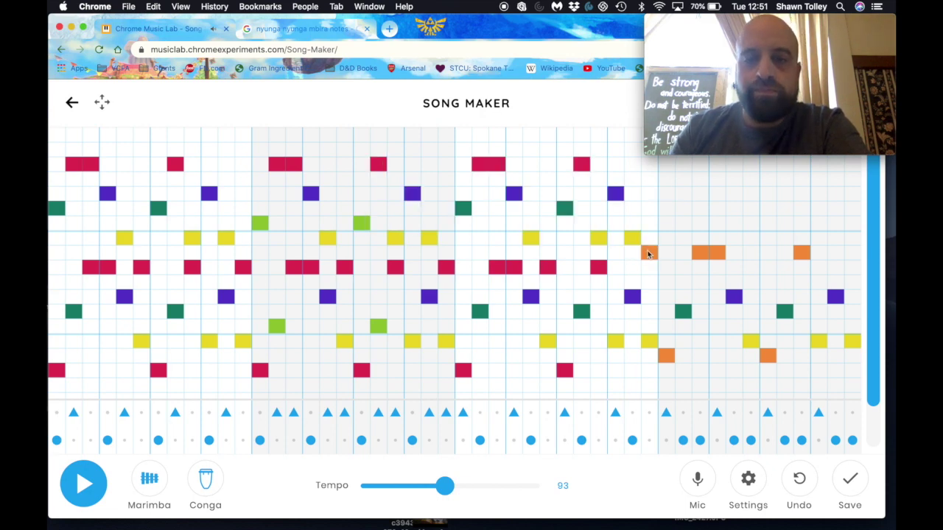
{"action": "left_click", "coordinate": [648, 252]}
- Fill the fourth bar with the octave-higher second part one column early, ending with a red note in the last column
{"action": "left_click", "coordinate": [691, 149]}
{"action": "left_click", "coordinate": [717, 193]}
{"action": "left_click", "coordinate": [751, 252]}
{"action": "left_click", "coordinate": [784, 148]}
{"action": "left_click", "coordinate": [801, 238]}
{"action": "left_click", "coordinate": [819, 193]}
{"action": "left_click", "coordinate": [835, 238]}
{"action": "left_click", "coordinate": [852, 267]}
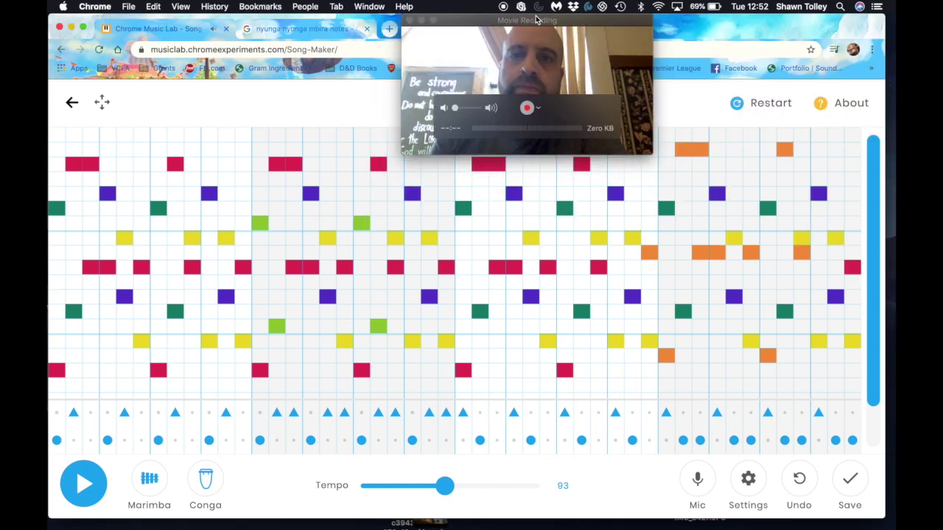
{"action": "left_click", "coordinate": [530, 20]}
{"action": "left_click_drag", "start_coordinate": [530, 20], "coordinate": [770, 3]}
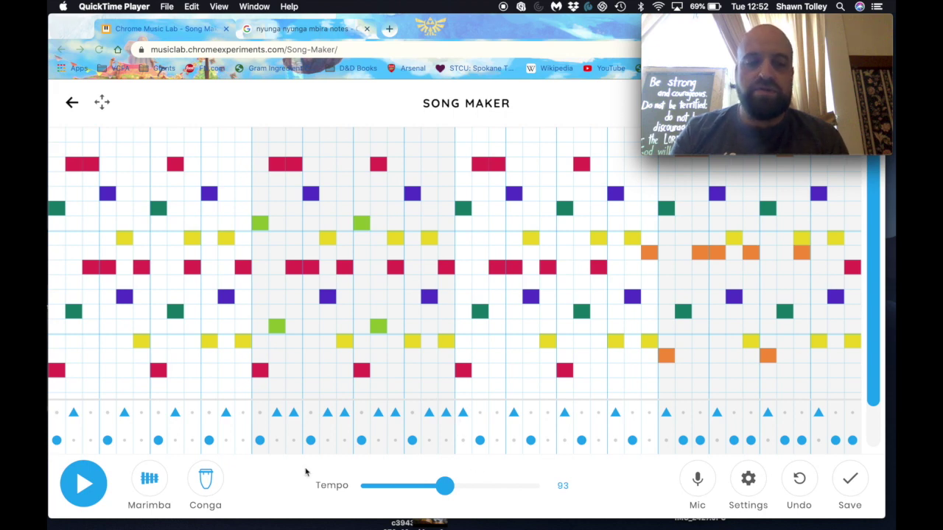
- Play the song with both mbira parts and the conga rhythm, and stop playback
{"action": "left_click", "coordinate": [98, 490]}
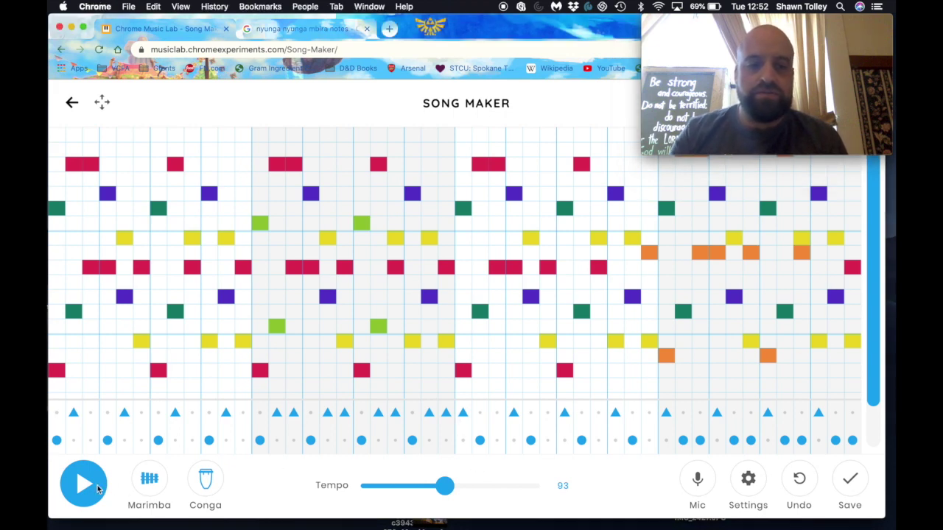
{"action": "left_click", "coordinate": [85, 486]}
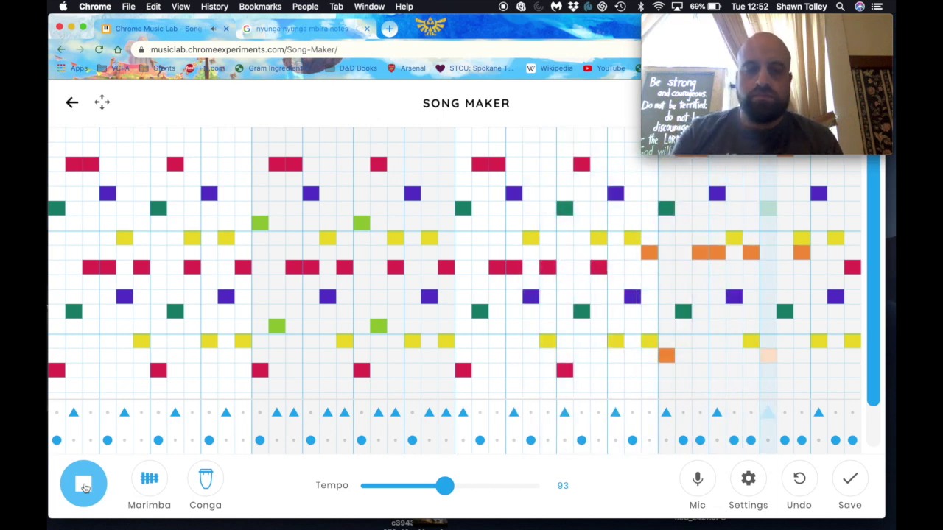
{"action": "left_click", "coordinate": [85, 487]}
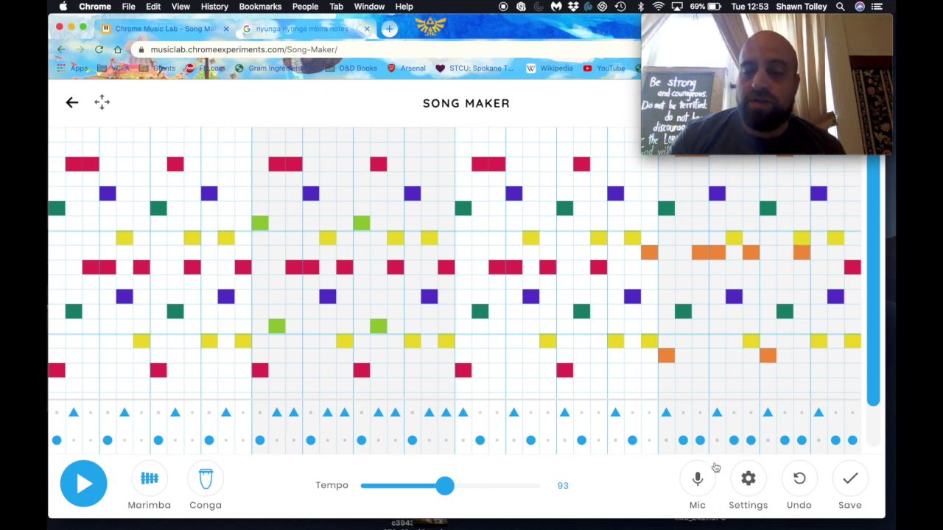
- Save the song and copy its share link
{"action": "left_click", "coordinate": [849, 484]}
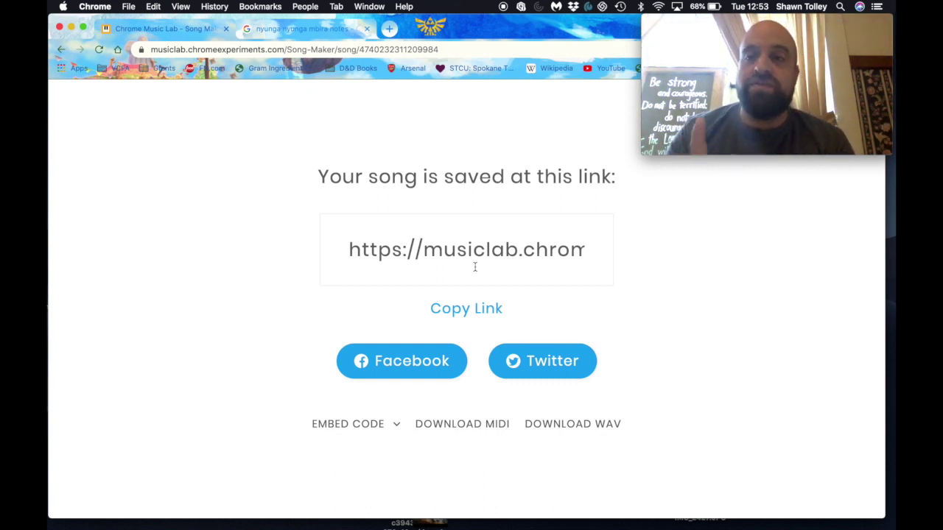
{"action": "left_click", "coordinate": [473, 311]}
{"action": "key", "text": "super+c"}
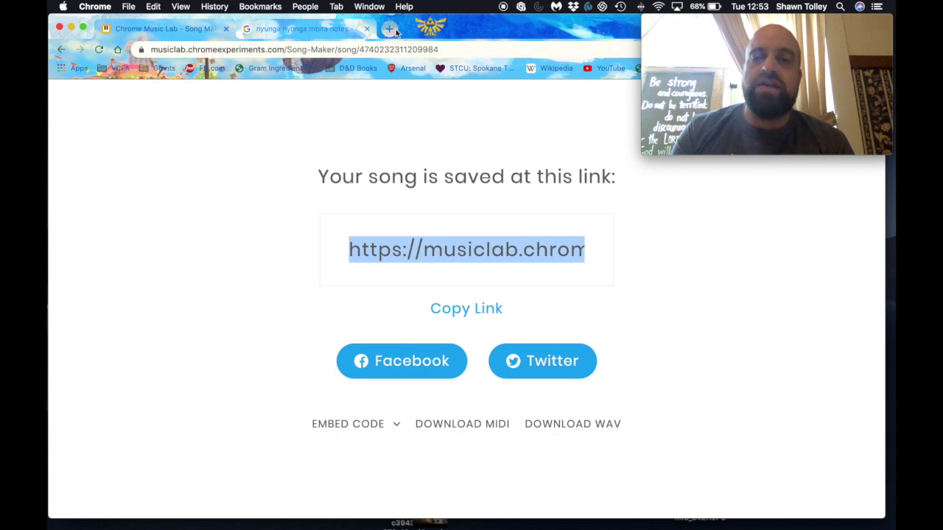
- Open the copied song link in a new browser tab to check it, and close that tab
{"action": "left_click", "coordinate": [389, 29]}
{"action": "type", "text": "√"}
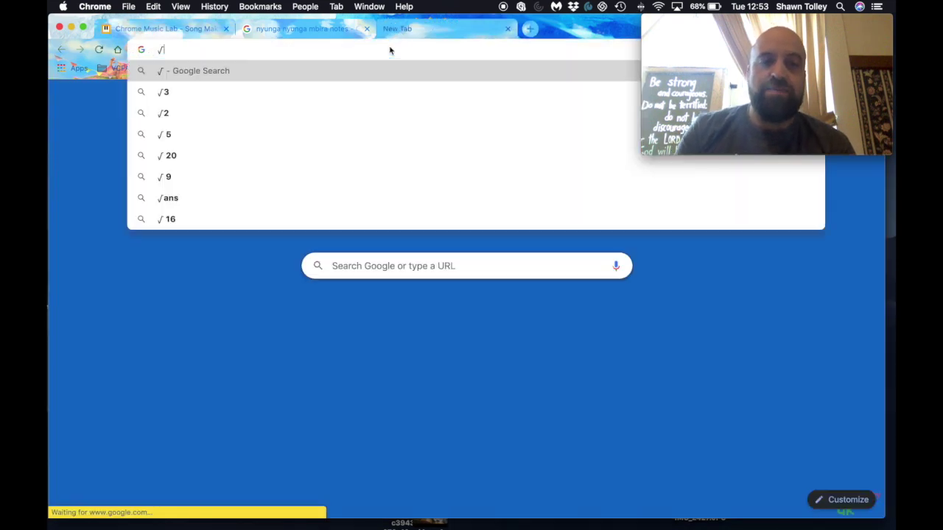
{"action": "key", "text": "BackSpace"}
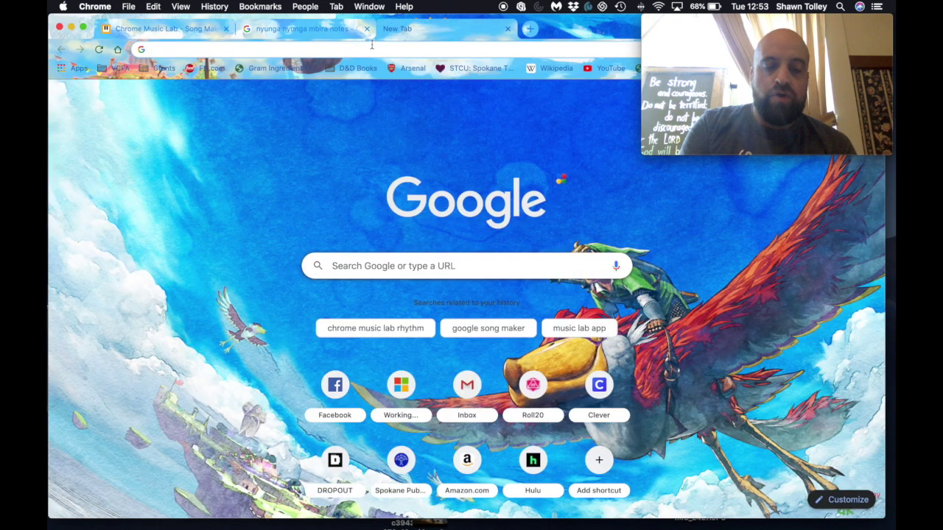
{"action": "key", "text": "super+v"}
{"action": "key", "text": "Return"}
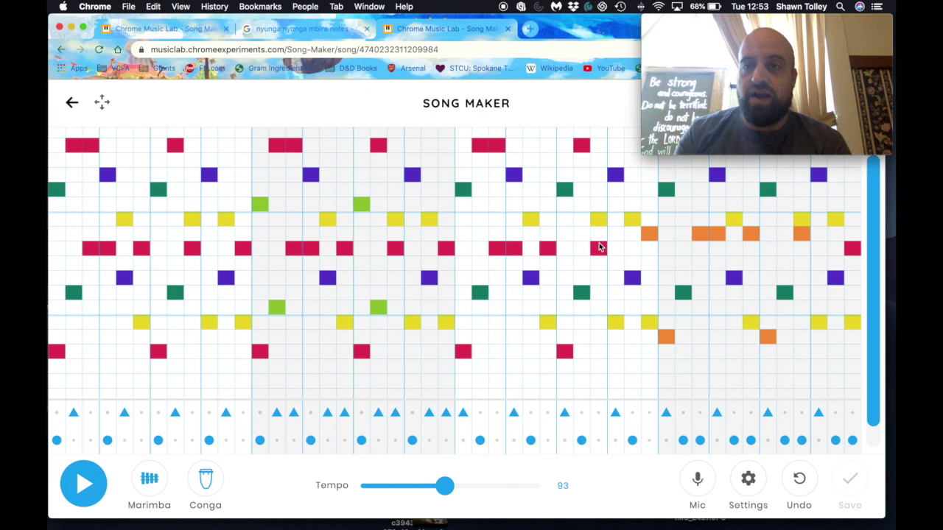
{"action": "left_click", "coordinate": [508, 29]}
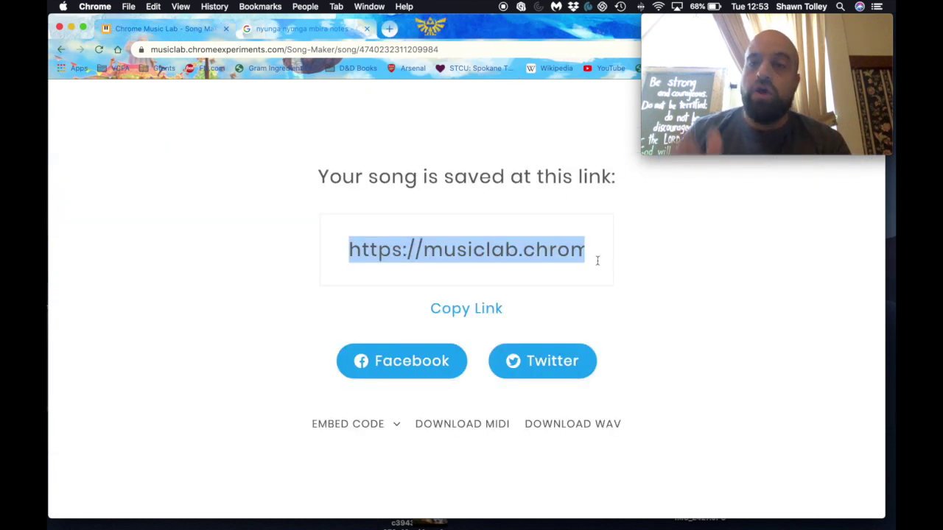